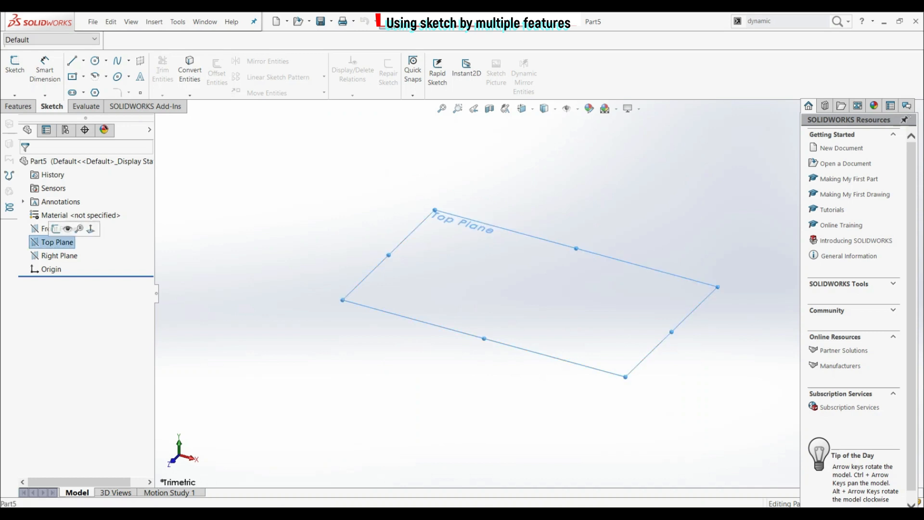
Step: Start a sketch on the Top Plane and draw a center rectangle about 228 × 108 mm centred on the origin
left_click(15, 65)
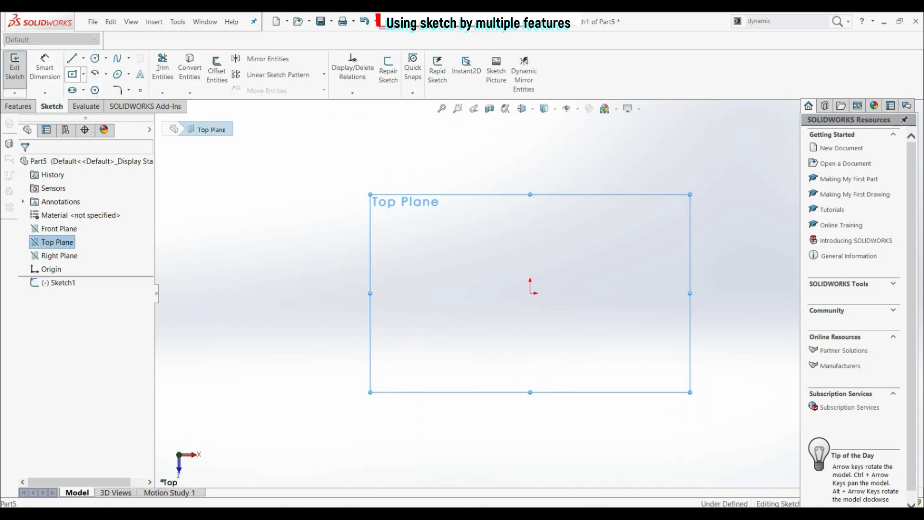
left_click(72, 74)
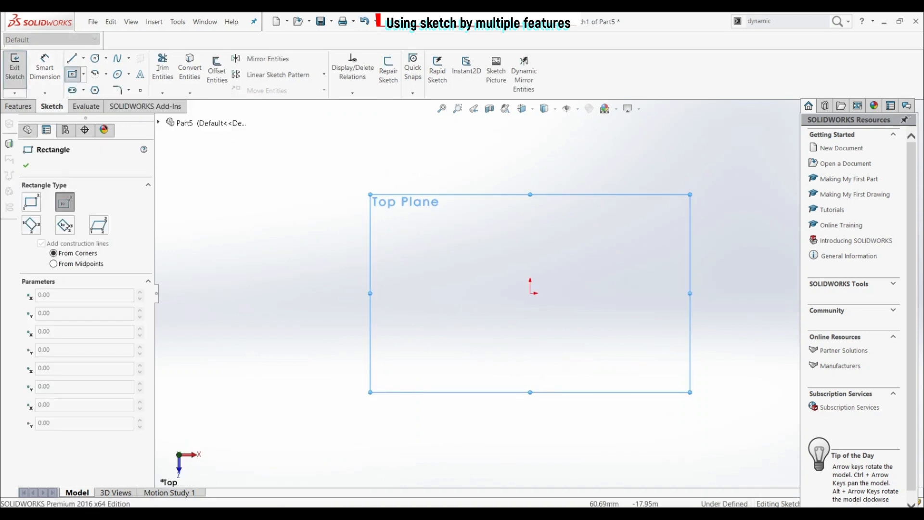
left_click(530, 293)
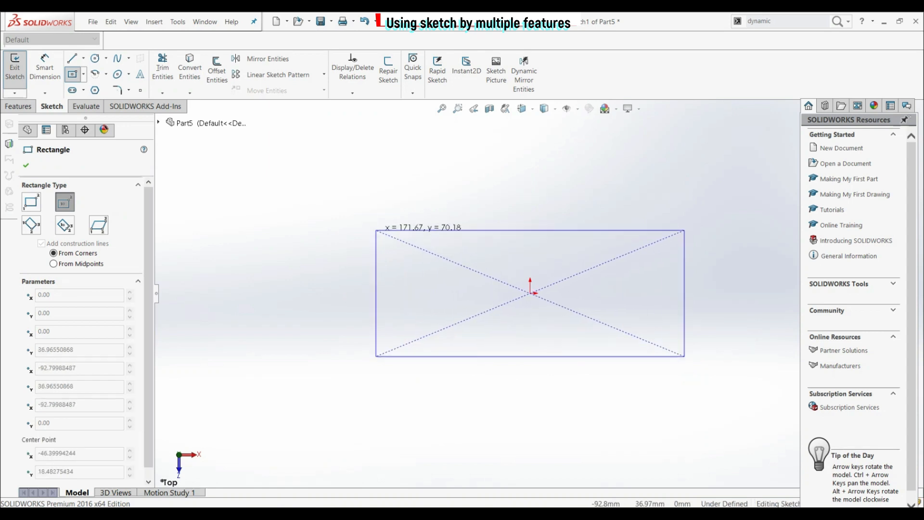
left_click(326, 196)
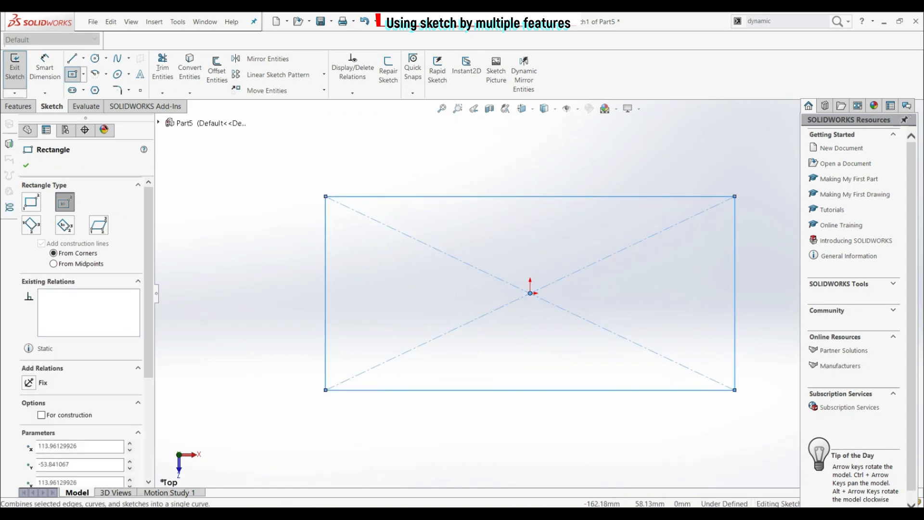
key("Escape")
key("Escape")
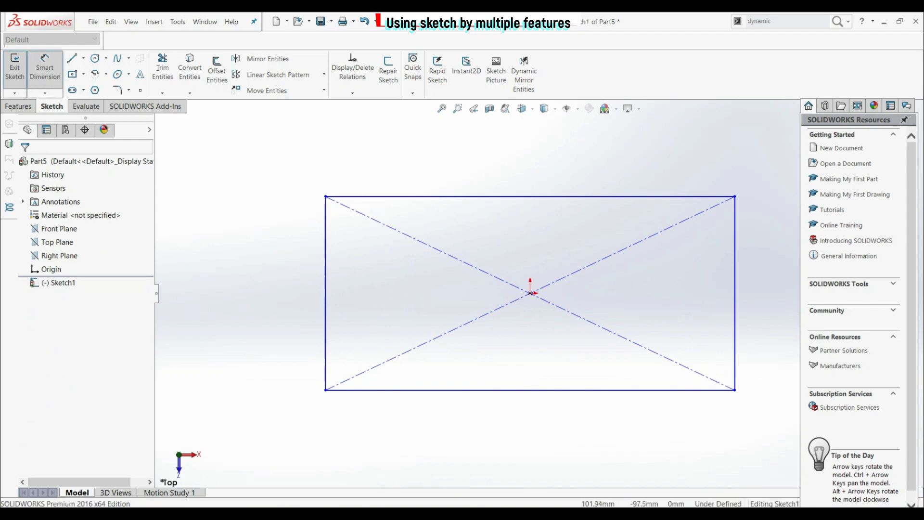
Step: Dimension the rectangle to a length of 200 mm and a height of 100 mm
left_click(530, 390)
left_click(529, 422)
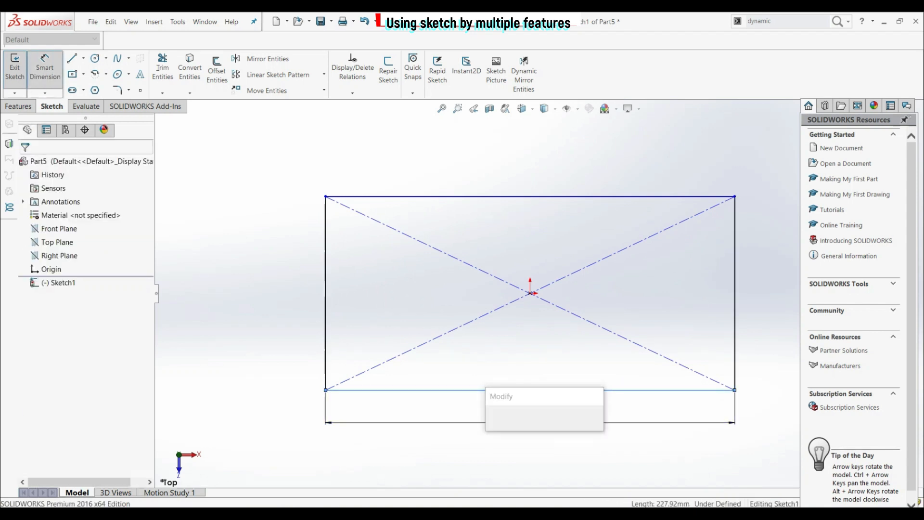
type("200")
key("Return")
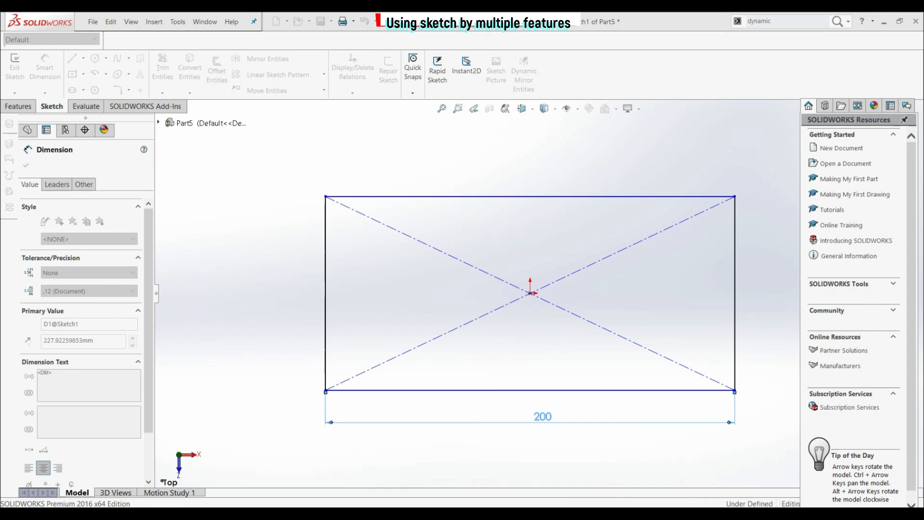
left_click(325, 308)
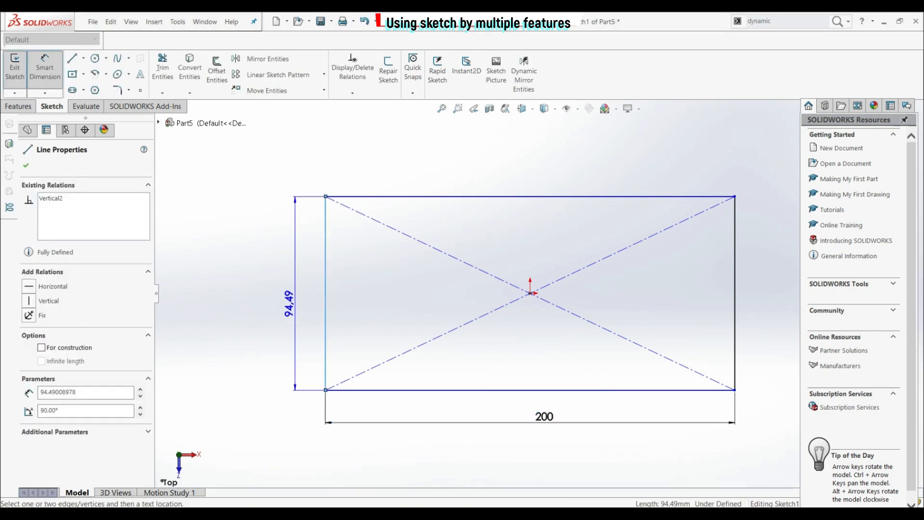
left_click(288, 313)
type("100")
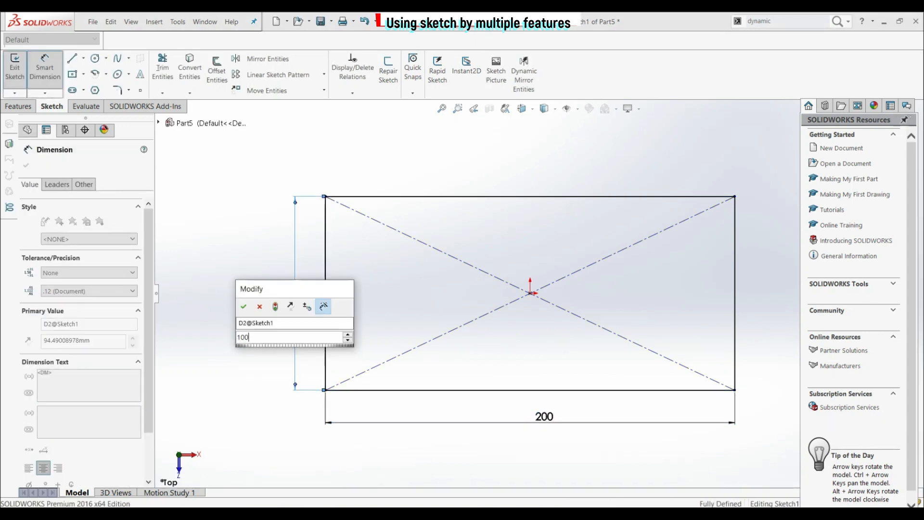
key("Return")
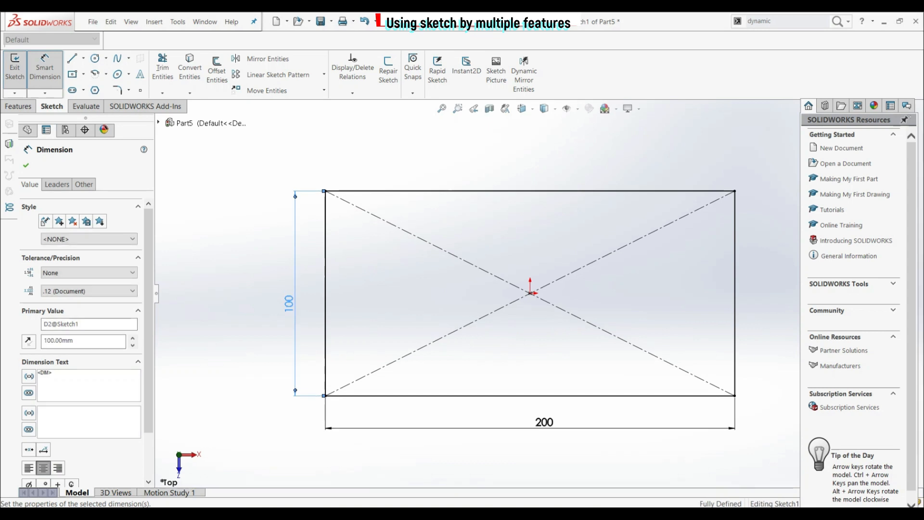
left_click(26, 166)
key("Escape")
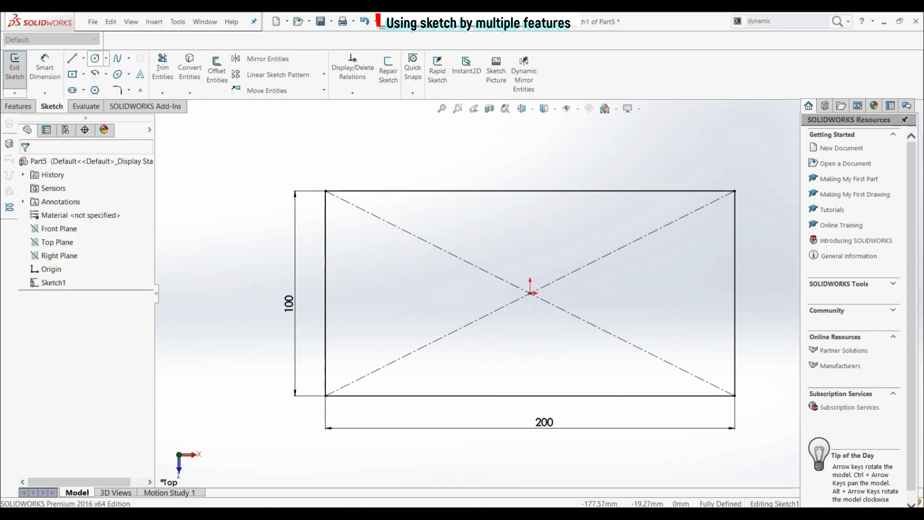
Step: Sketch a circle with a radius of about 25 mm centred on the origin inside the rectangle
left_click(95, 58)
left_click(530, 293)
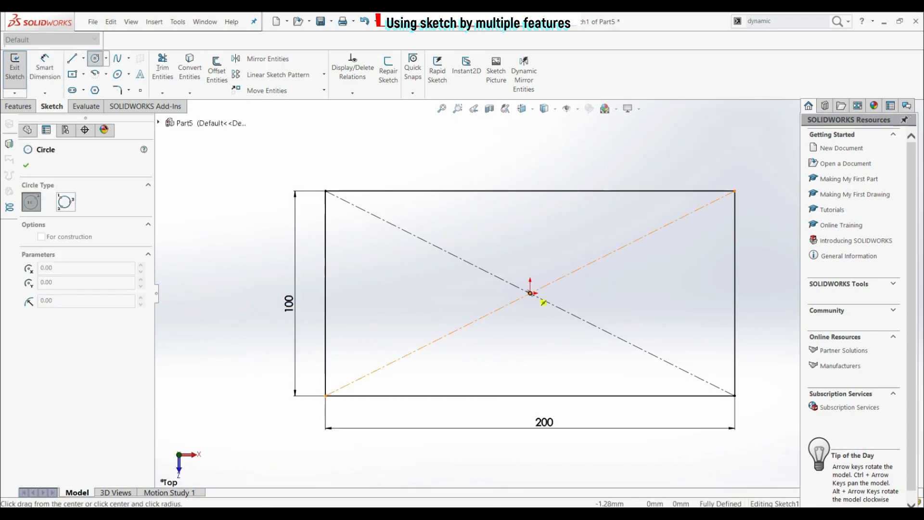
left_click(509, 247)
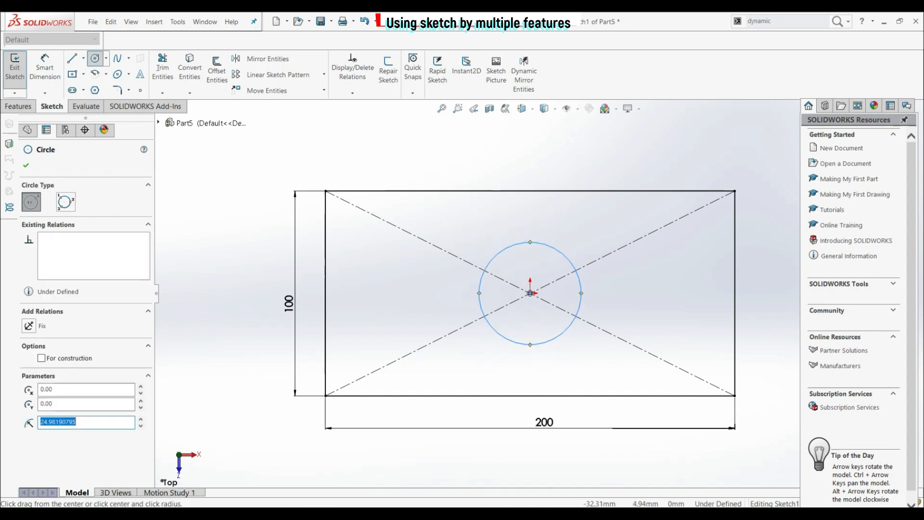
left_click(26, 165)
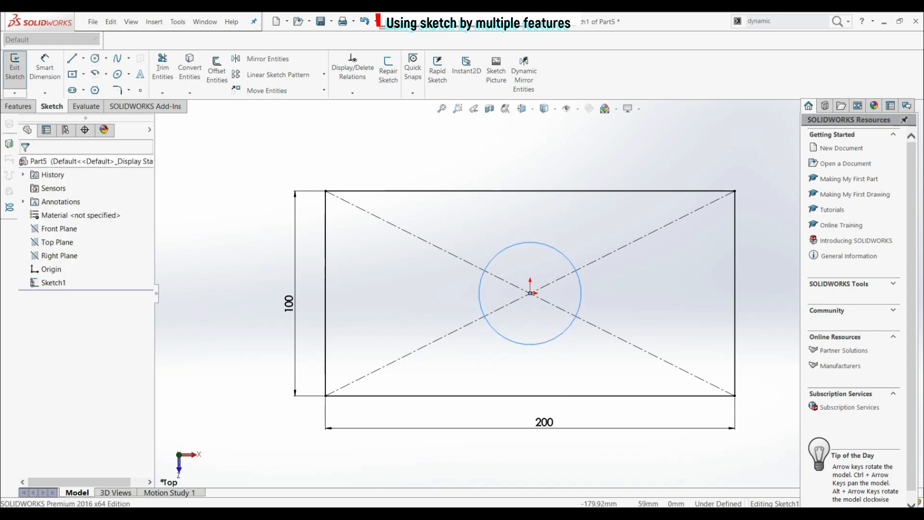
key("Escape")
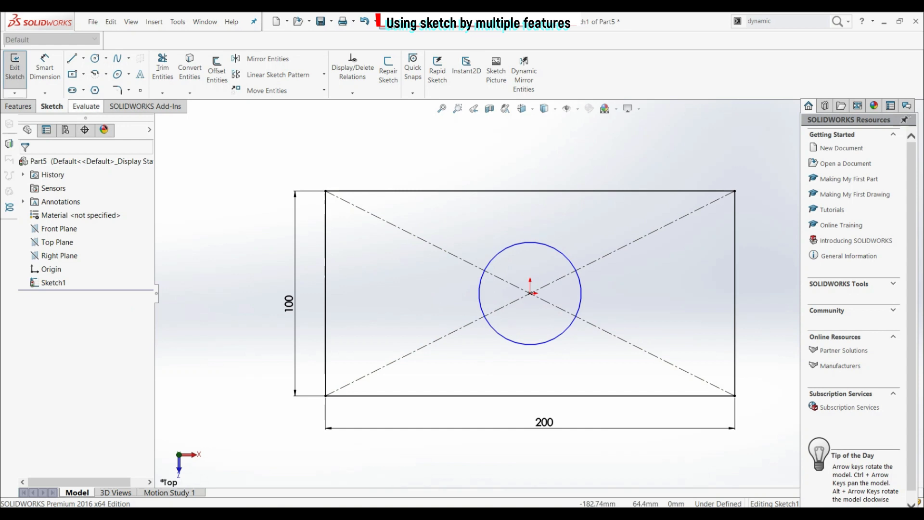
Step: Dimension the circle's diameter to 50 mm
left_click(45, 70)
left_click(547, 242)
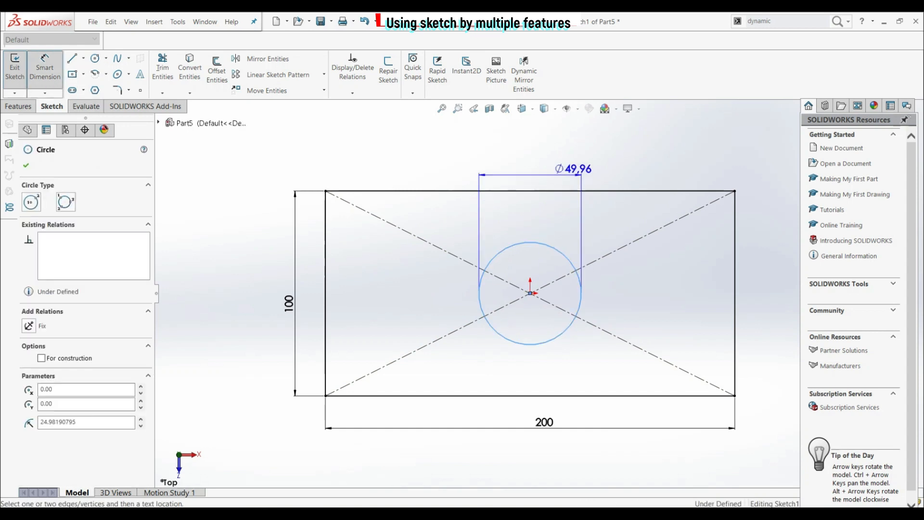
left_click(568, 154)
type("50")
key("Return")
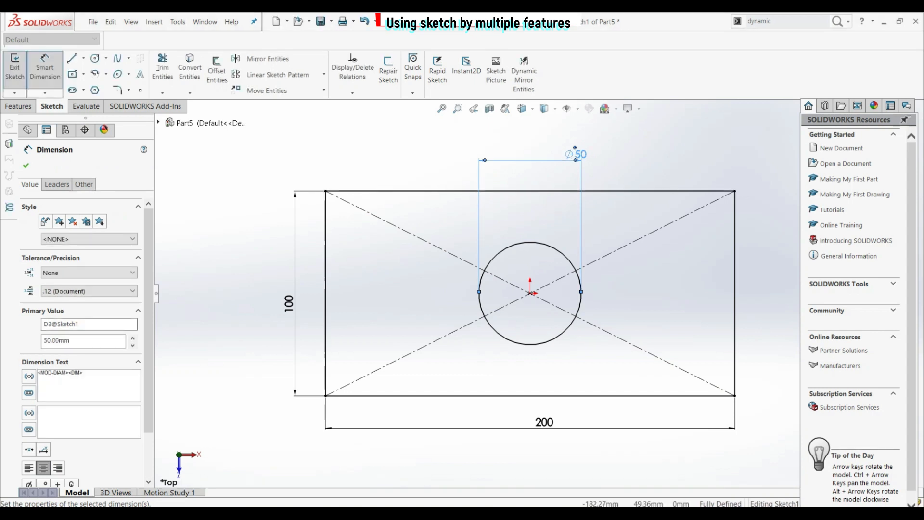
left_click(26, 165)
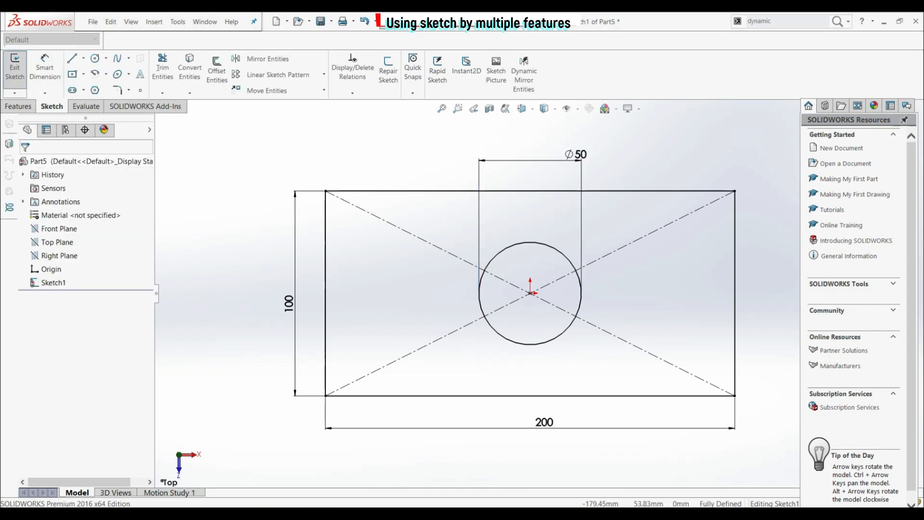
Step: Extrude the sketch as a blind boss 50 mm deep, selecting both the circle region and the surrounding rectangle region as contours
left_click(18, 106)
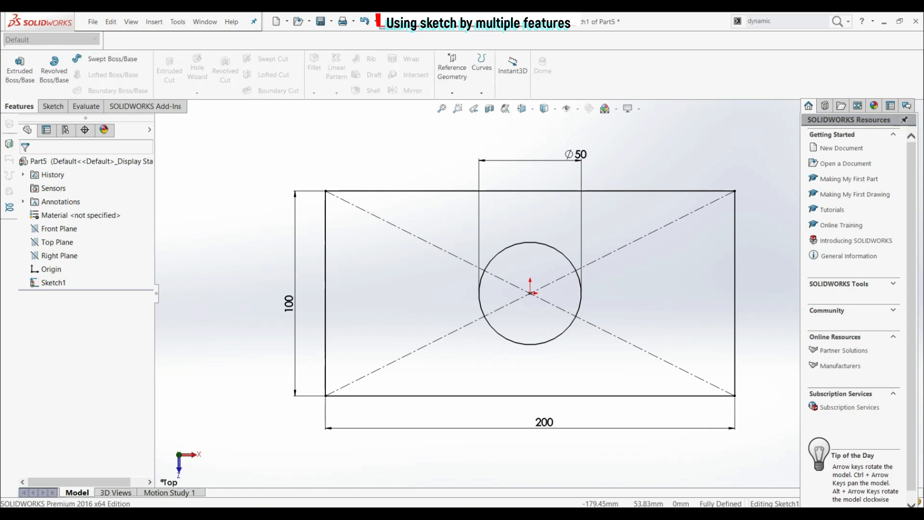
left_click(20, 70)
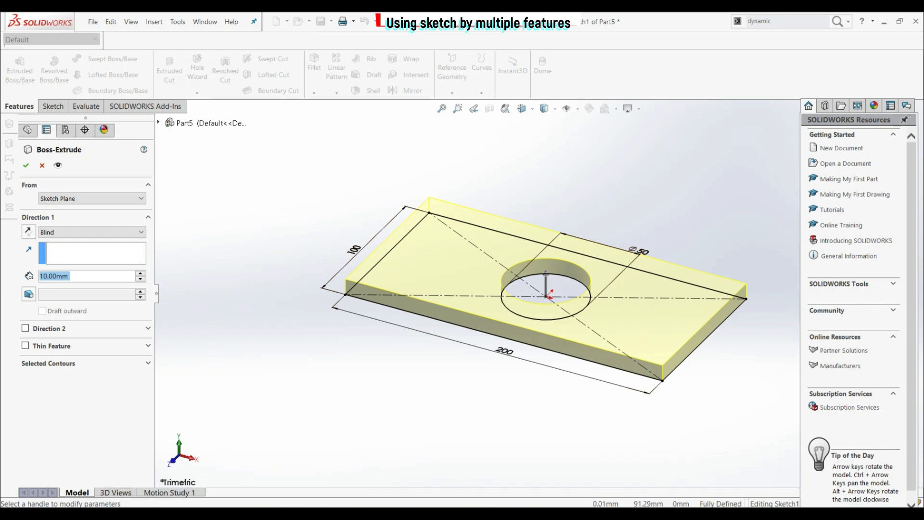
scroll(642, 220, "down", 1)
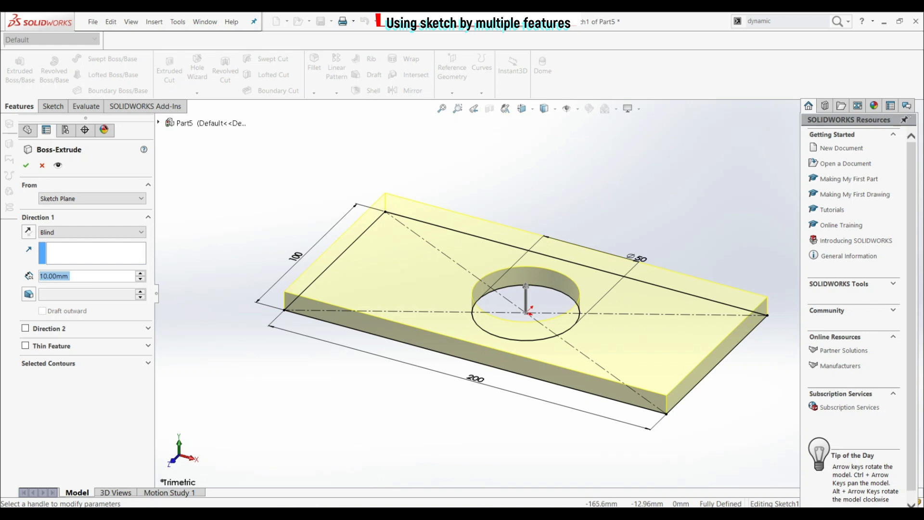
left_click(148, 363)
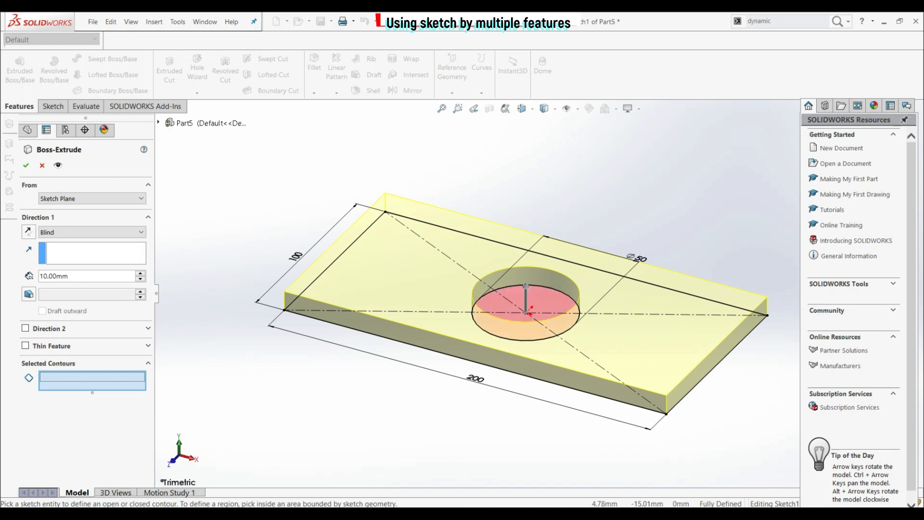
left_click(530, 313)
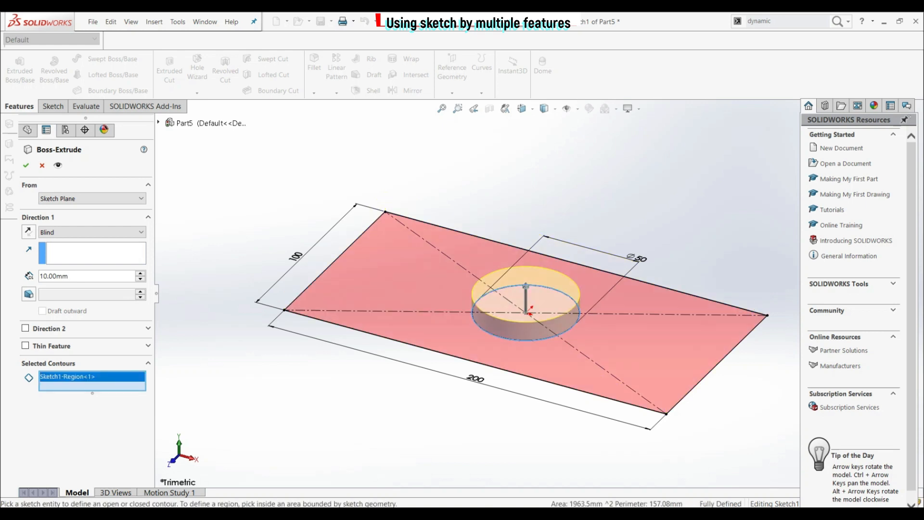
left_click(423, 308)
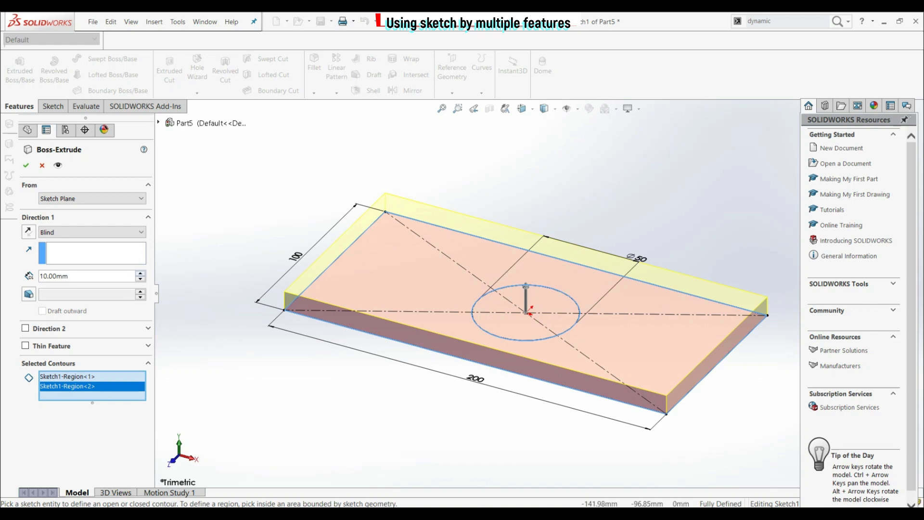
left_click(140, 272)
left_click(140, 273)
left_click(140, 273)
left_click(141, 273)
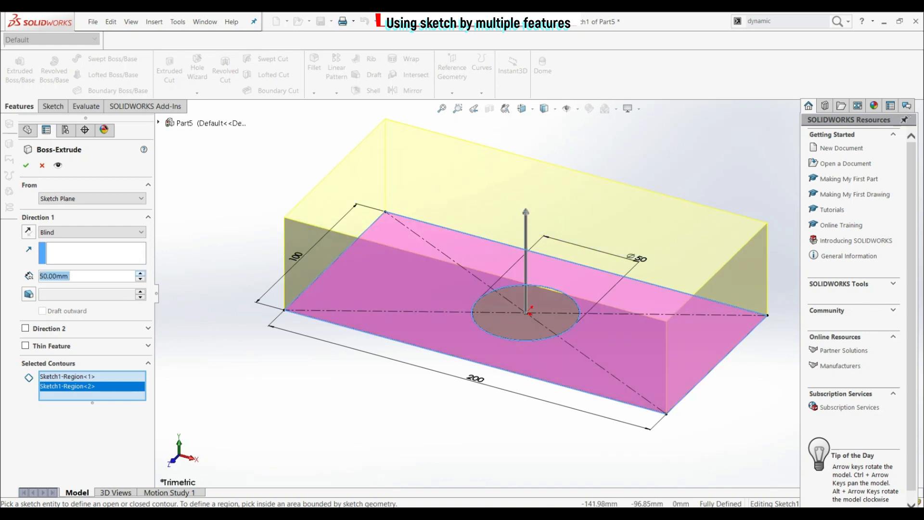
left_click(26, 165)
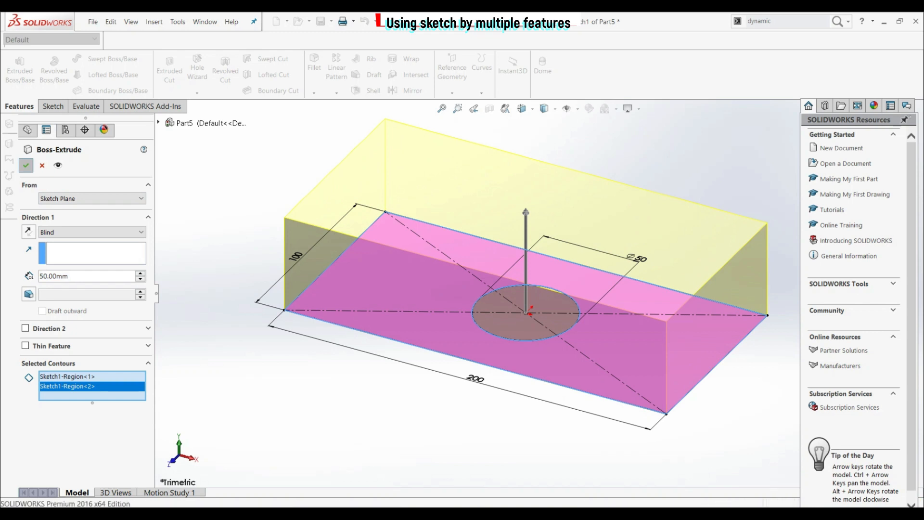
left_click(270, 385)
Step: Begin an Extruded Cut that reuses Sketch1 from under the block's extrusion
middle_click_drag(433, 313, 561, 269)
scroll(566, 254, "up", 2)
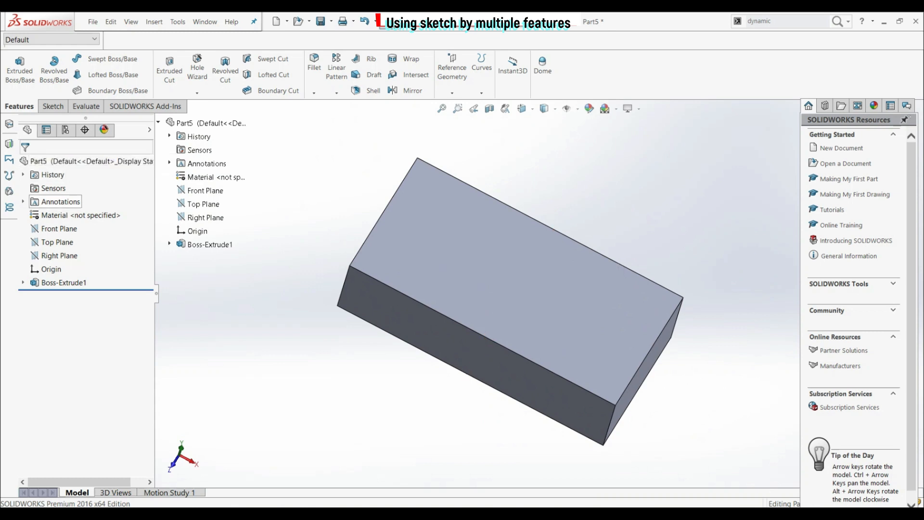
left_click(23, 283)
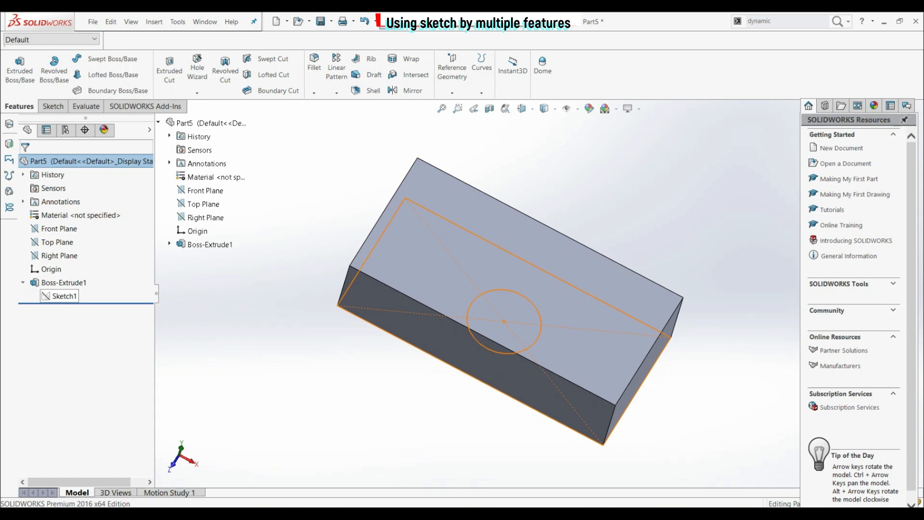
left_click(60, 296)
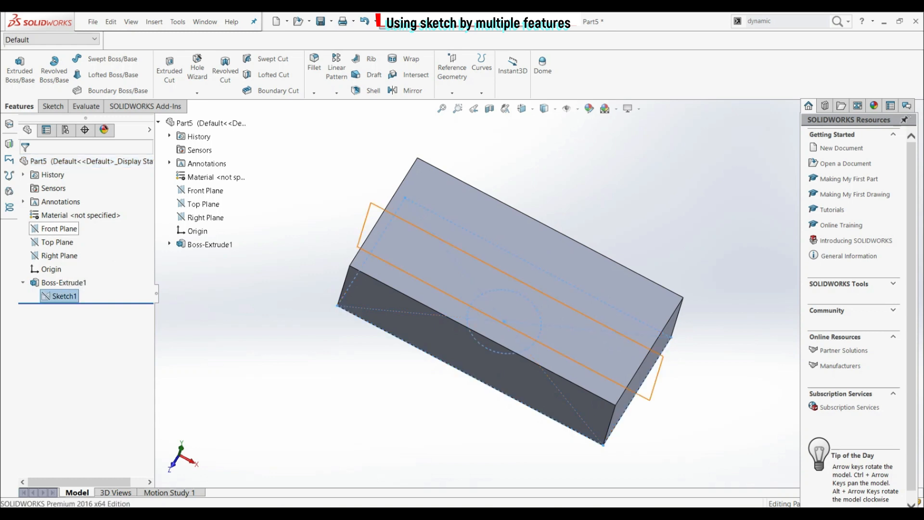
left_click(170, 68)
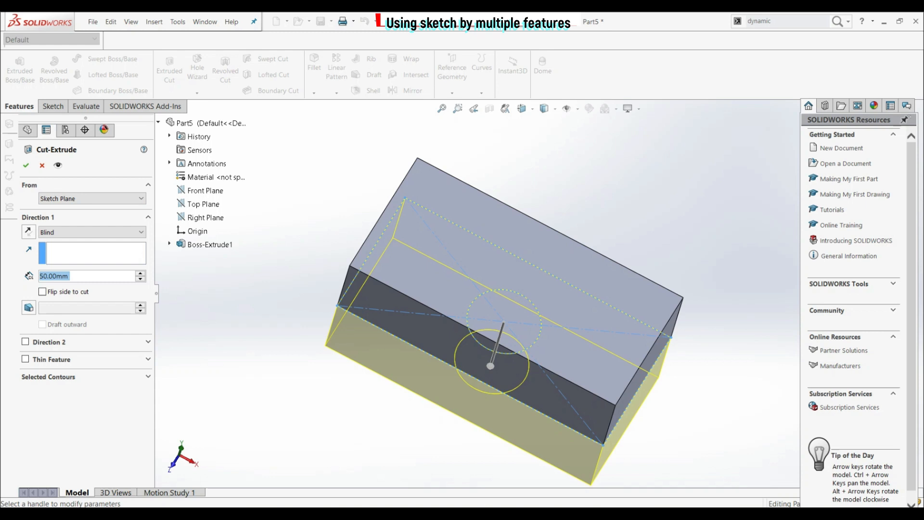
Step: Clear the whole sketch from the cut's selected contours and choose only the circle region instead
left_click(148, 377)
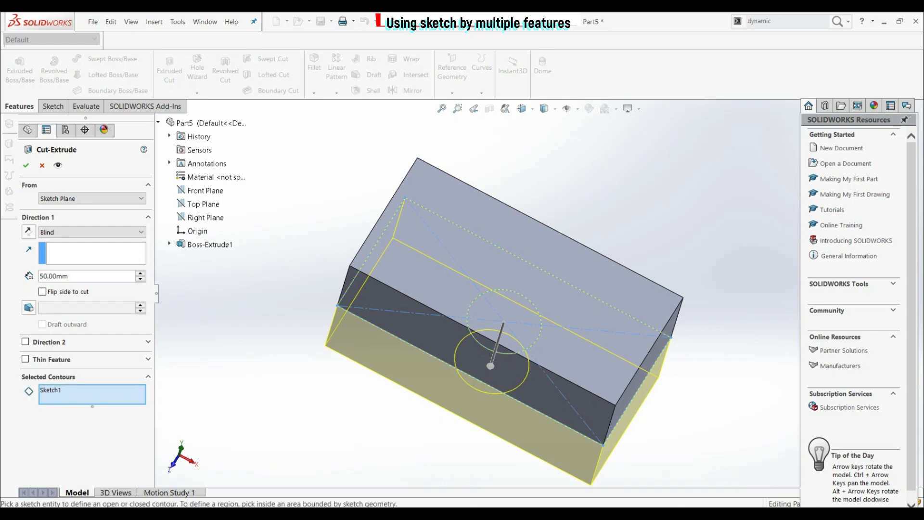
right_click(57, 390)
left_click(87, 409)
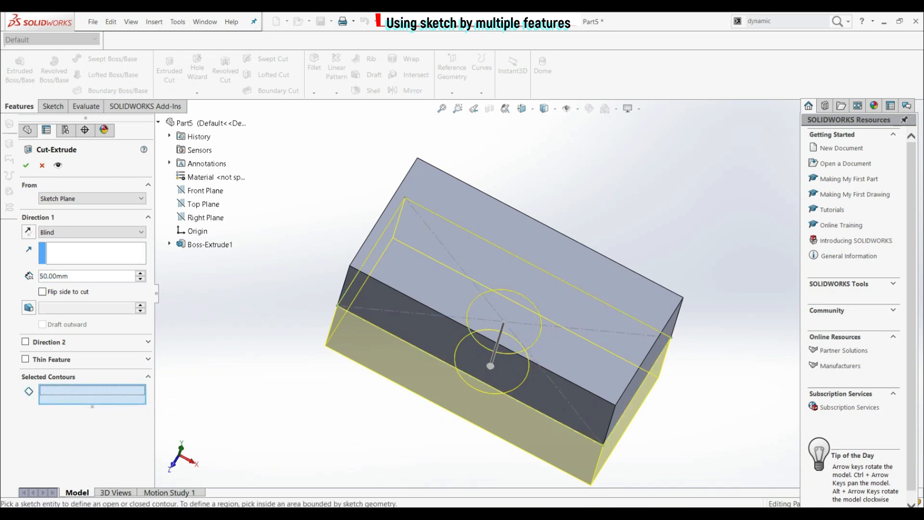
middle_click_drag(462, 337, 464, 308)
left_click(503, 332)
middle_click_drag(503, 332, 541, 292)
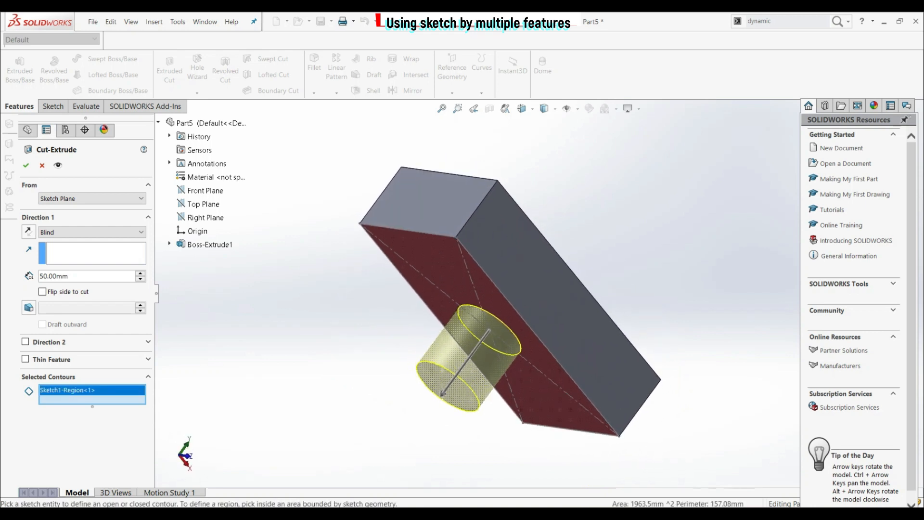
middle_click_drag(482, 352, 527, 323)
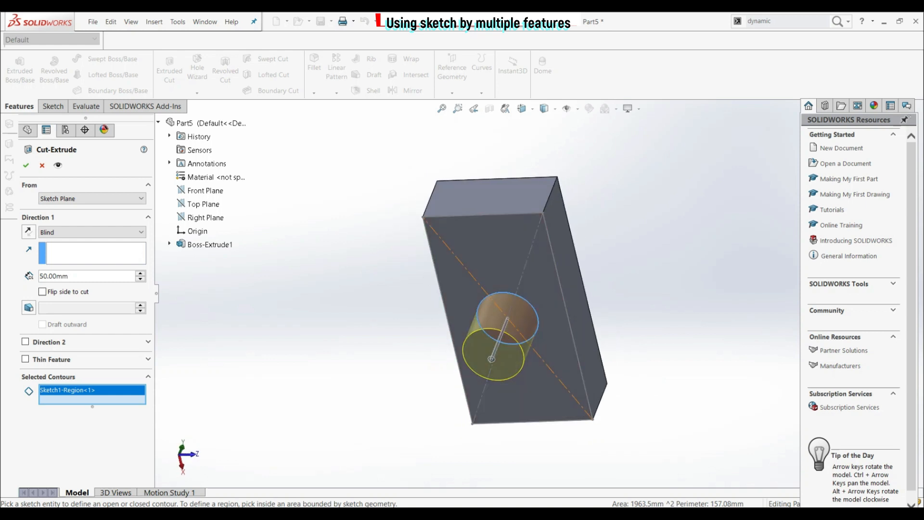
middle_click_drag(520, 299, 471, 389)
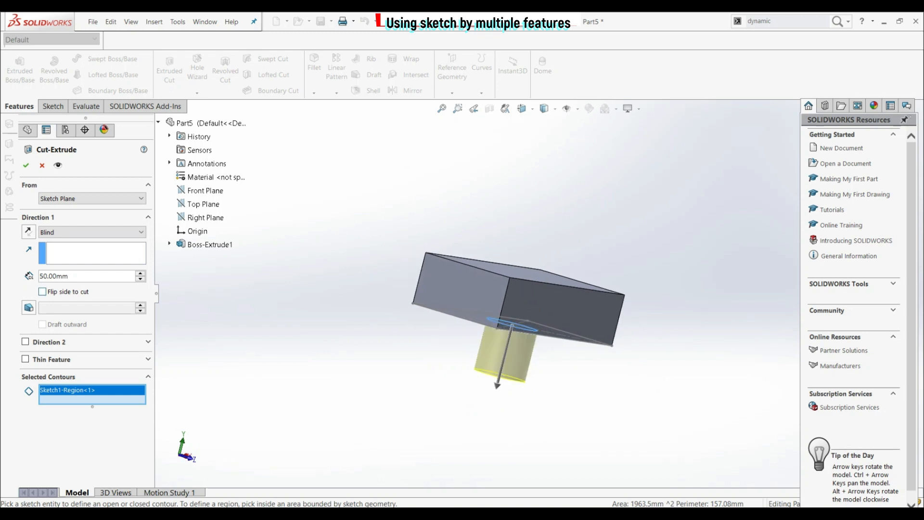
Step: Reverse the cut into the block with a 25 mm depth, starting at a 25 mm offset from the sketch plane
left_click(29, 232)
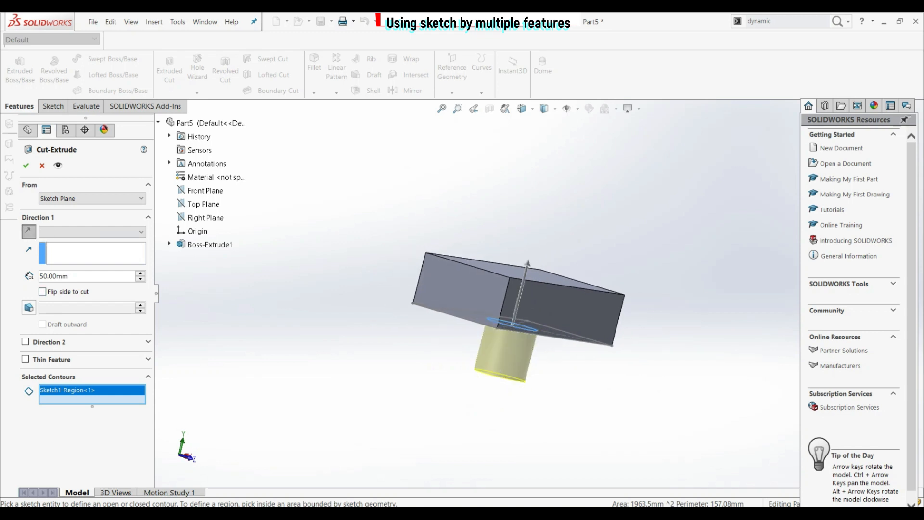
middle_click_drag(510, 313, 433, 330)
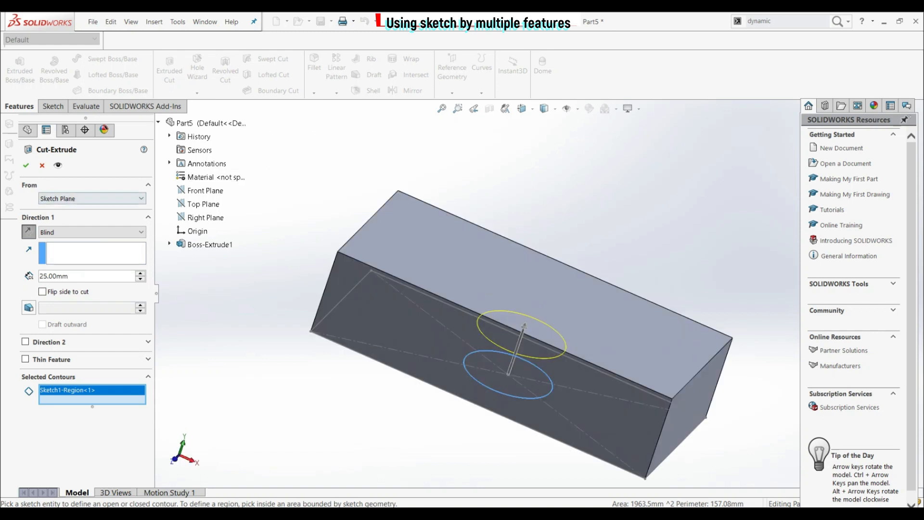
left_click(91, 198)
left_click(72, 235)
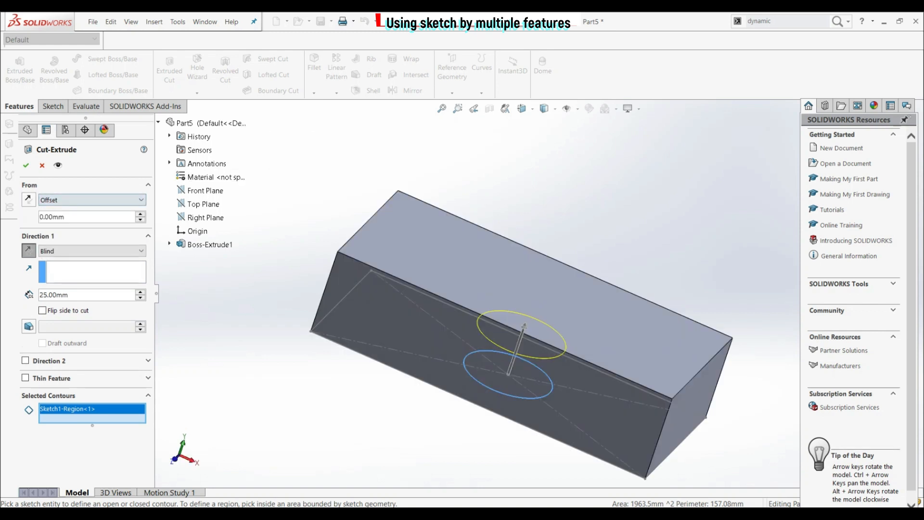
double_click(52, 218)
type("25")
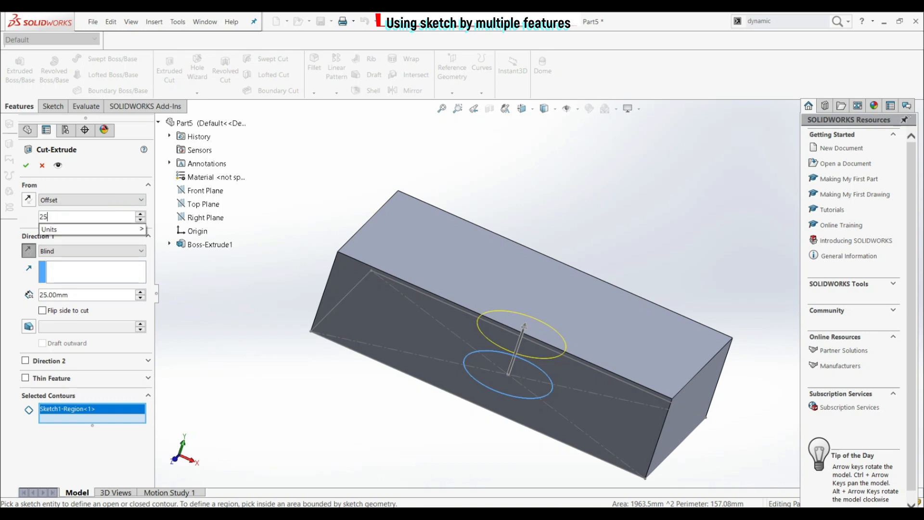
key("Return")
Step: Change the cut's end condition to Through All and accept the feature
middle_click_drag(481, 308, 491, 284)
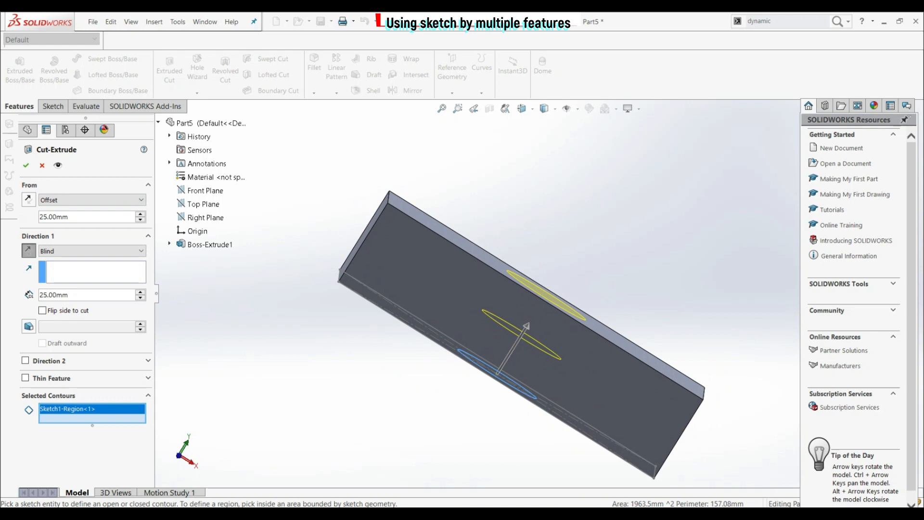
left_click(91, 251)
left_click(58, 268)
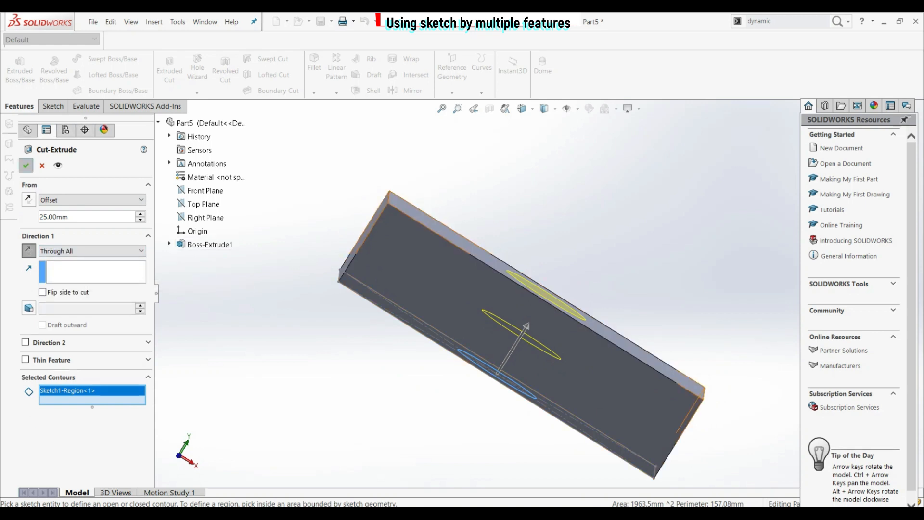
left_click(26, 165)
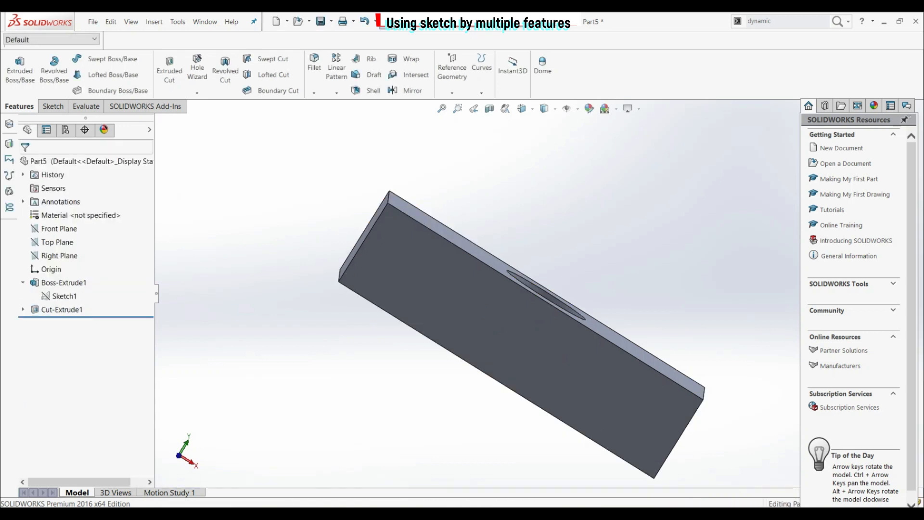
Step: Inspect the circular hole in the block and compare the sketches listed under the boss and cut features
middle_click_drag(642, 310, 623, 322)
scroll(621, 323, "down", 2)
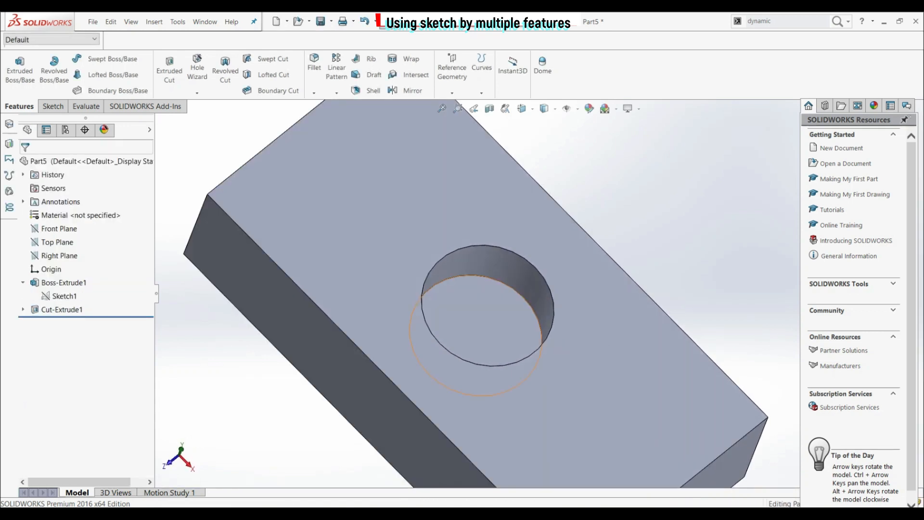
scroll(534, 294, "up", 1)
scroll(534, 304, "up", 2)
middle_click_drag(532, 304, 543, 291)
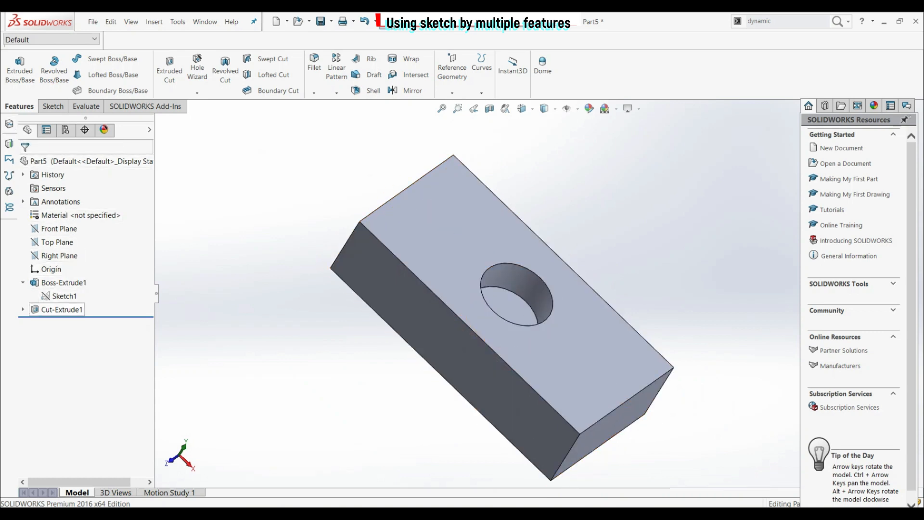
left_click(23, 309)
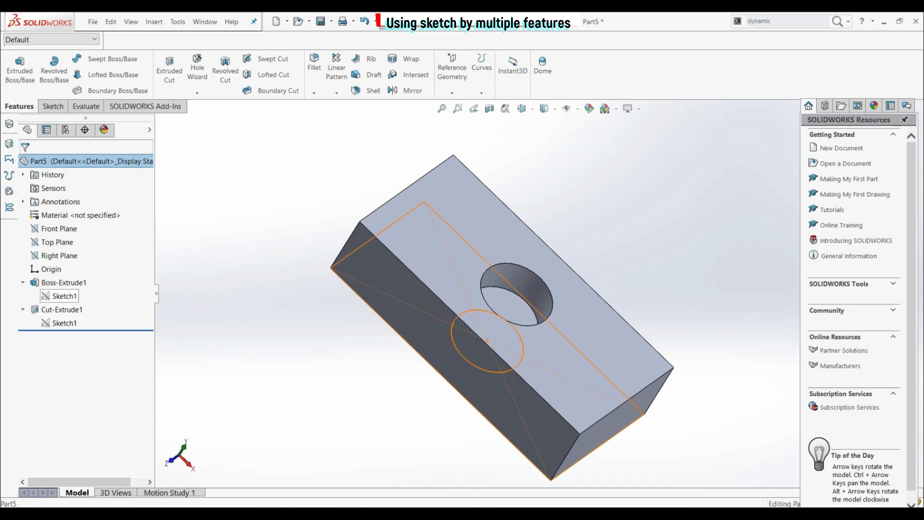
left_click(64, 296)
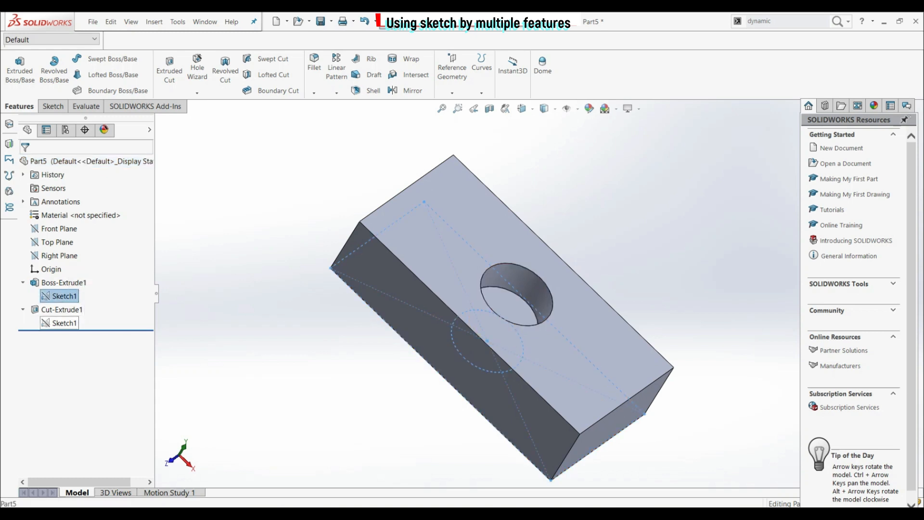
left_click(64, 323)
left_click(64, 323)
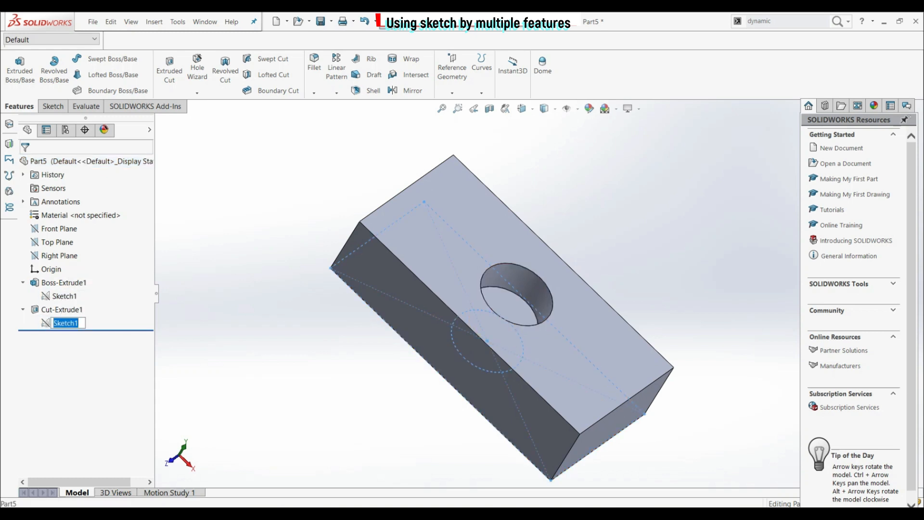
key("Return")
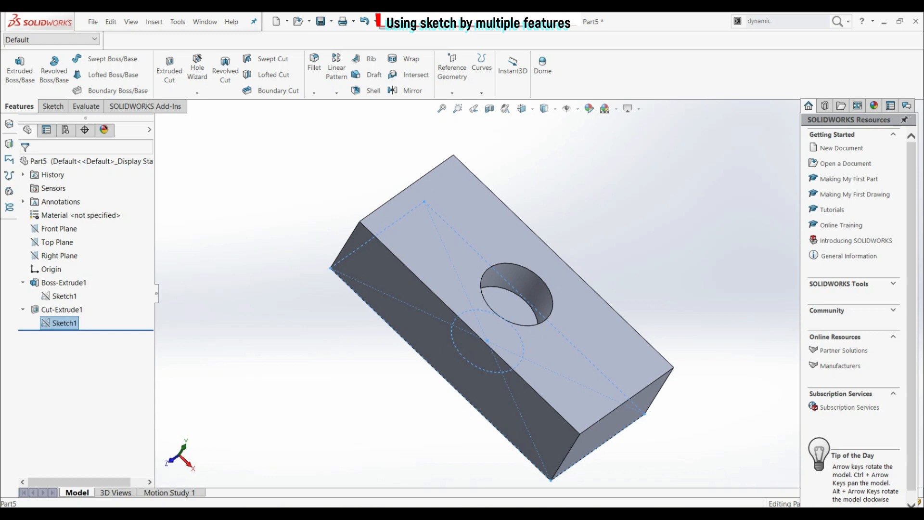
left_click(64, 296)
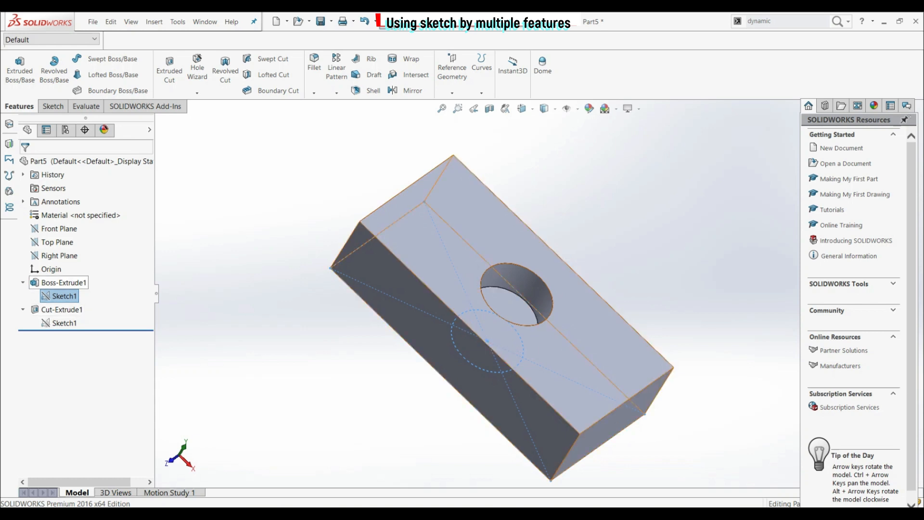
Step: Rename the block's boss extrusion to Feature1
left_click(63, 283)
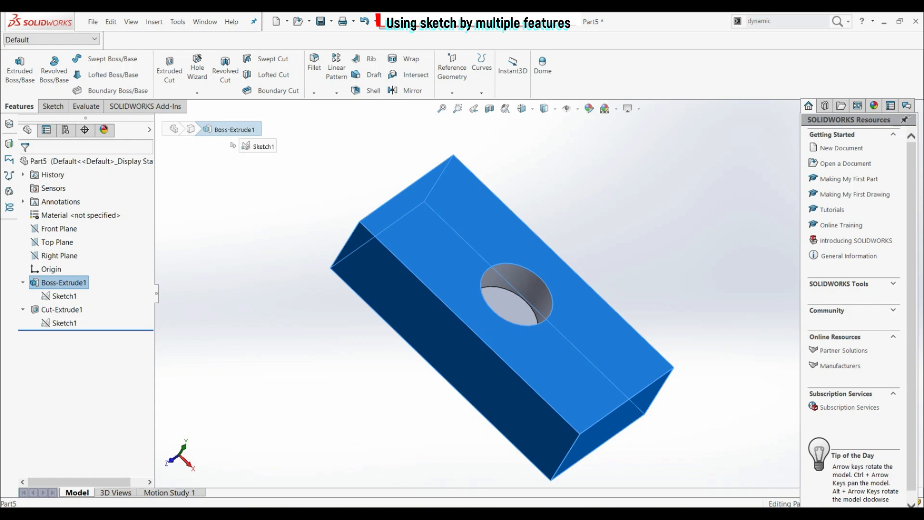
key("F2")
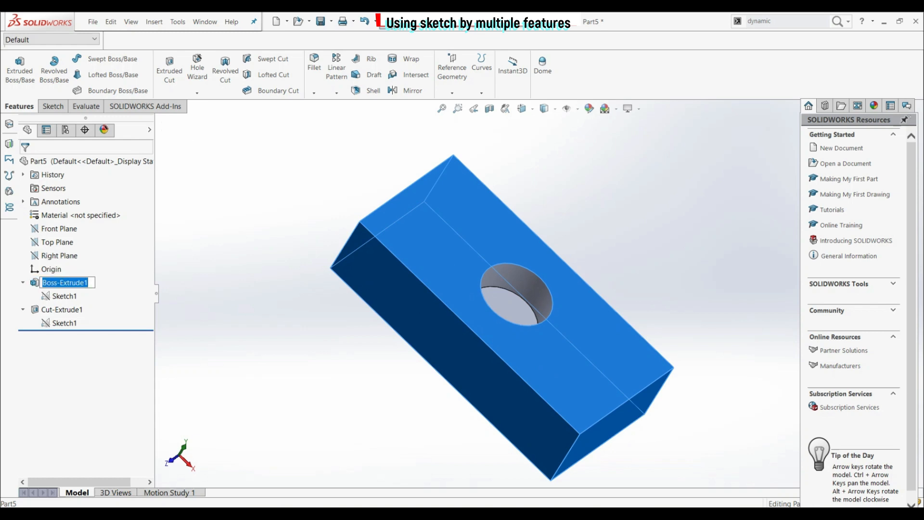
type("Feature1")
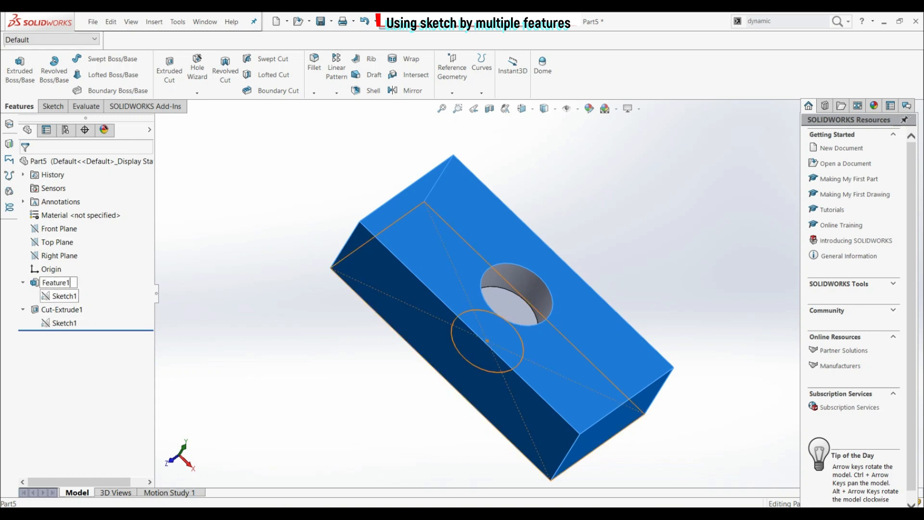
key("Return")
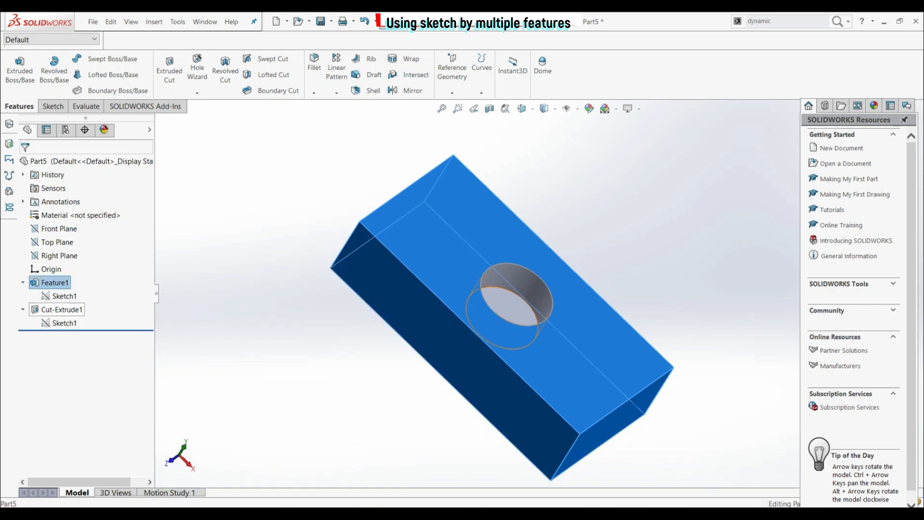
Step: Rename the circular cut to Feature2
left_click(62, 309)
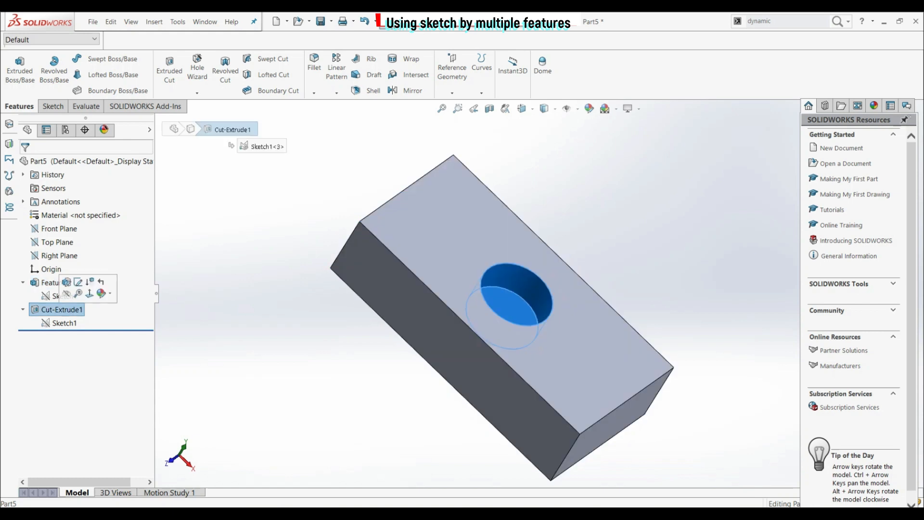
key("F2")
type("Feature2")
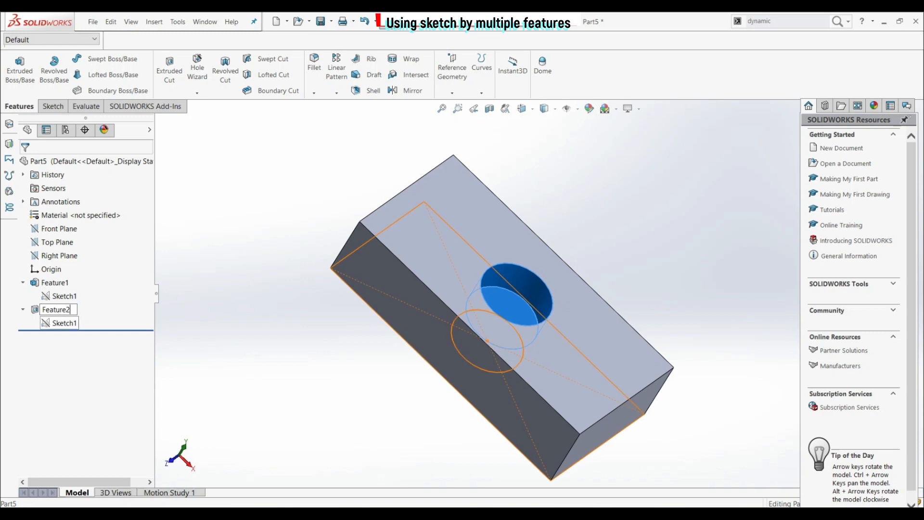
key("Return")
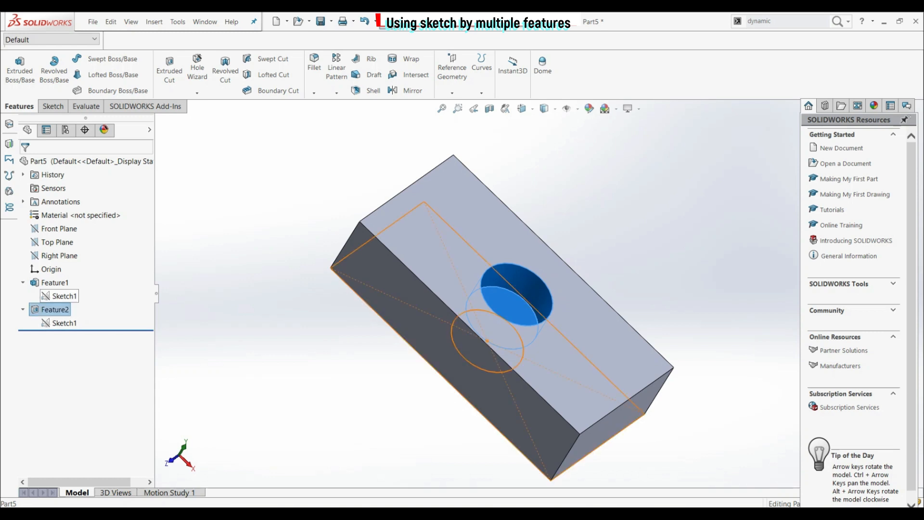
Step: Rename the sketch under Feature1 to Sketch1A and check the name of the sketch under Feature2
left_click(57, 296)
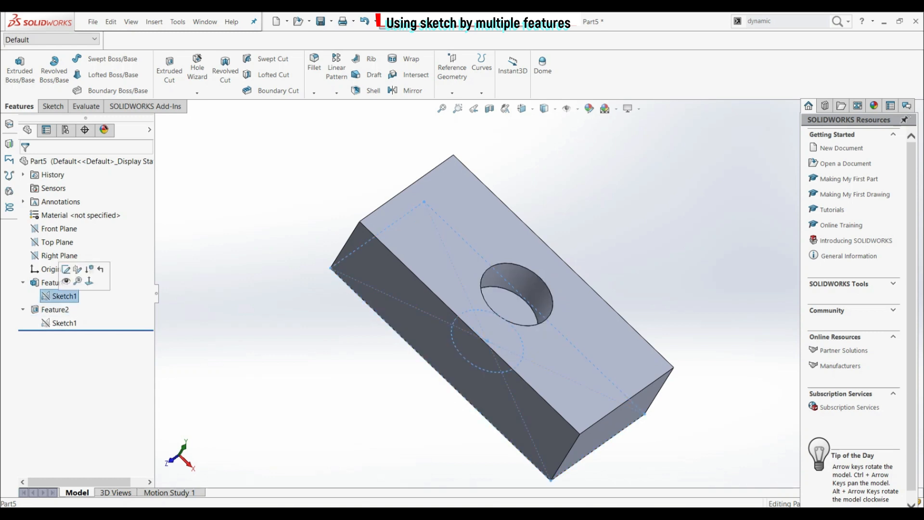
key("F2")
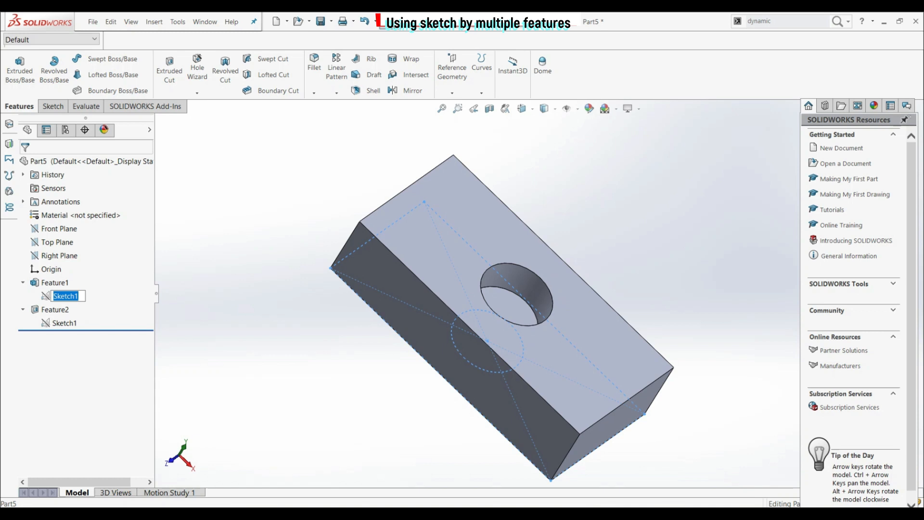
left_click(79, 296)
type("A")
key("Return")
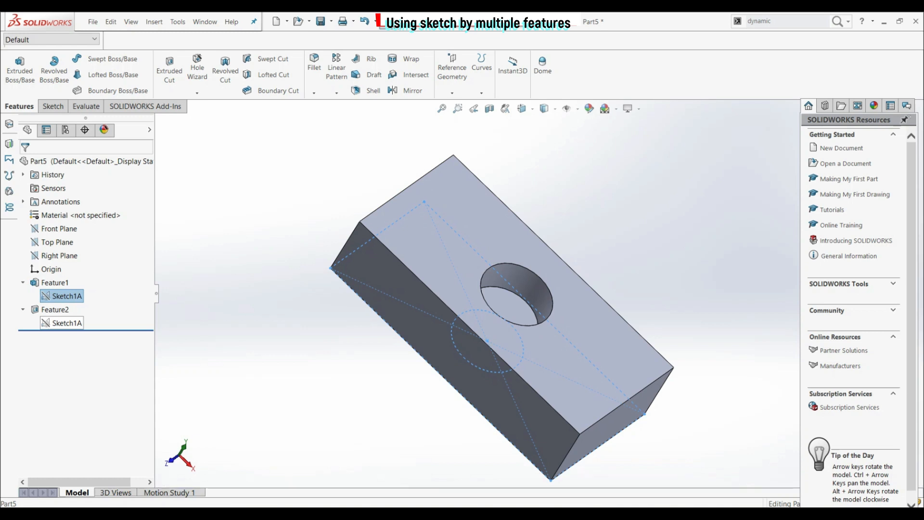
left_click(68, 323)
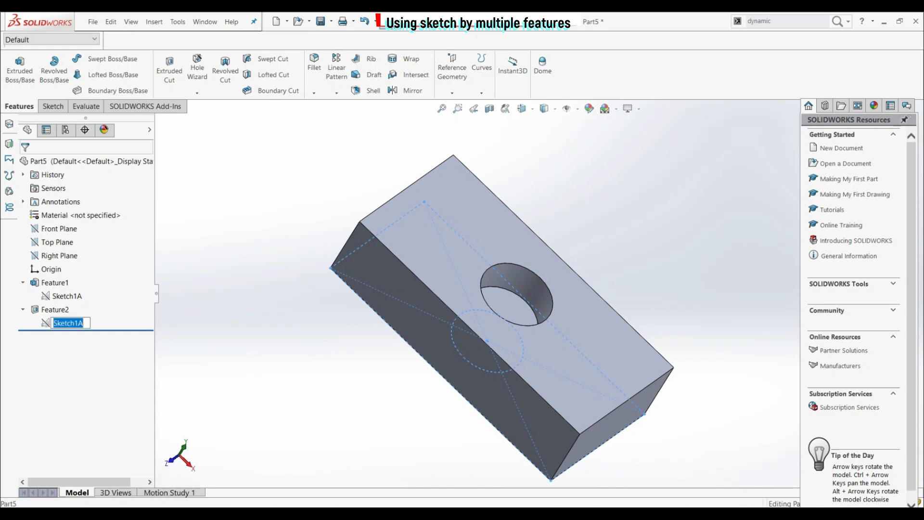
left_click(62, 323)
Step: Open the shared Sketch1A for editing and view it from the Top orientation
left_click(58, 297)
mouse_move(434, 288)
middle_mouse_down()
mouse_move(474, 198)
mouse_move(481, 310)
middle_mouse_up()
left_click(525, 109)
left_click(590, 176)
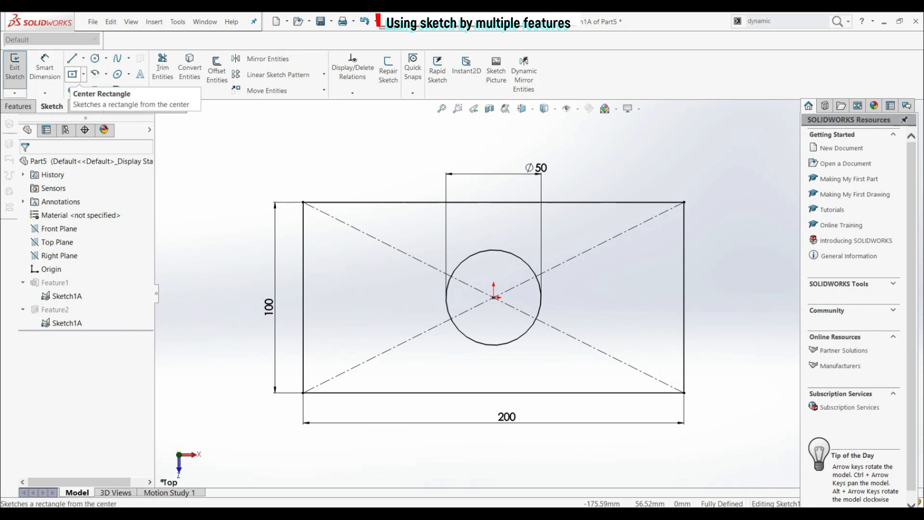
Step: Draw a center rectangle about 22 × 55 mm left of the circle, centered level with the origin, and exit the sketch
left_click(73, 74)
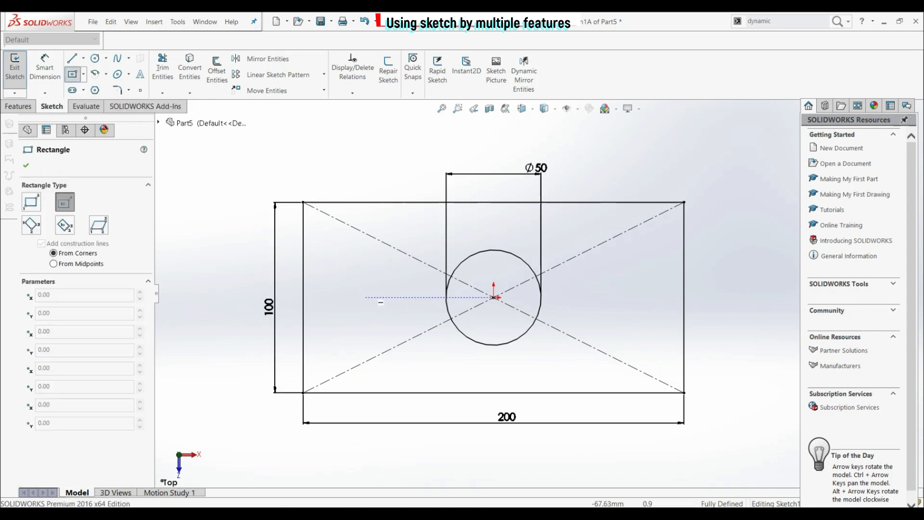
left_click(364, 297)
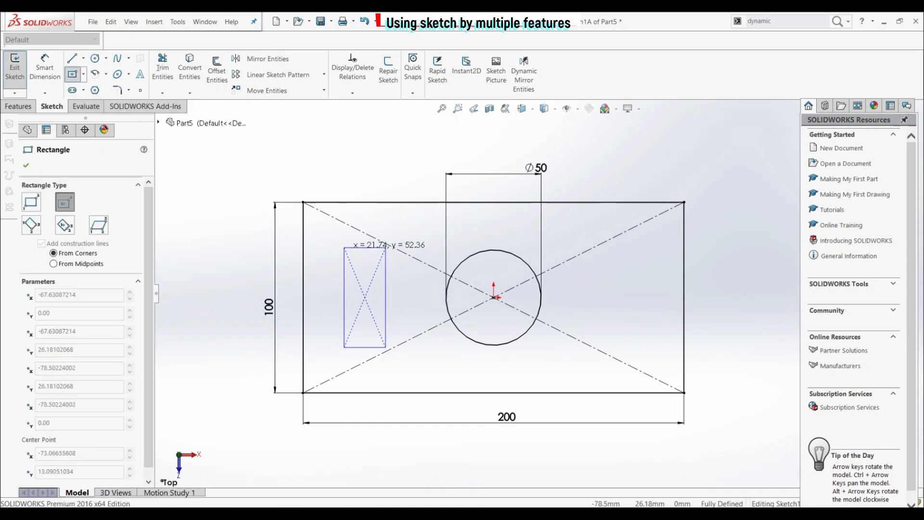
left_click(386, 244)
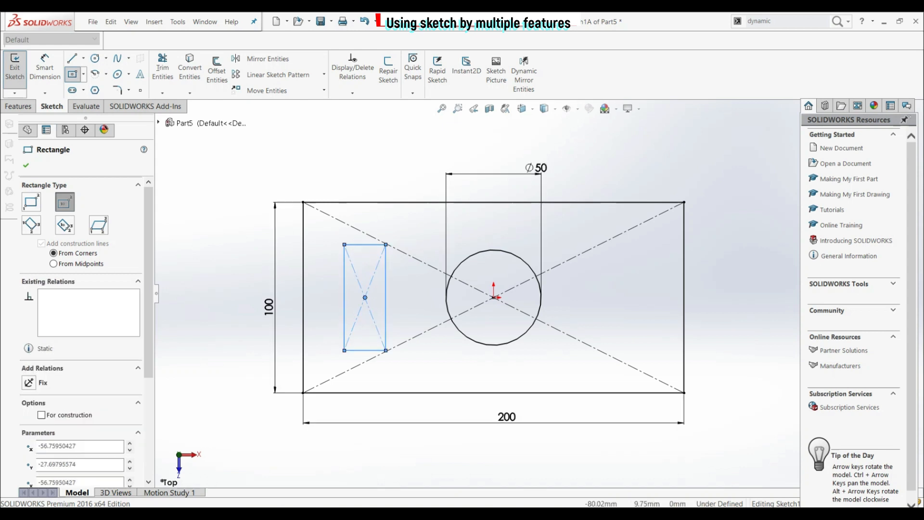
key("Escape")
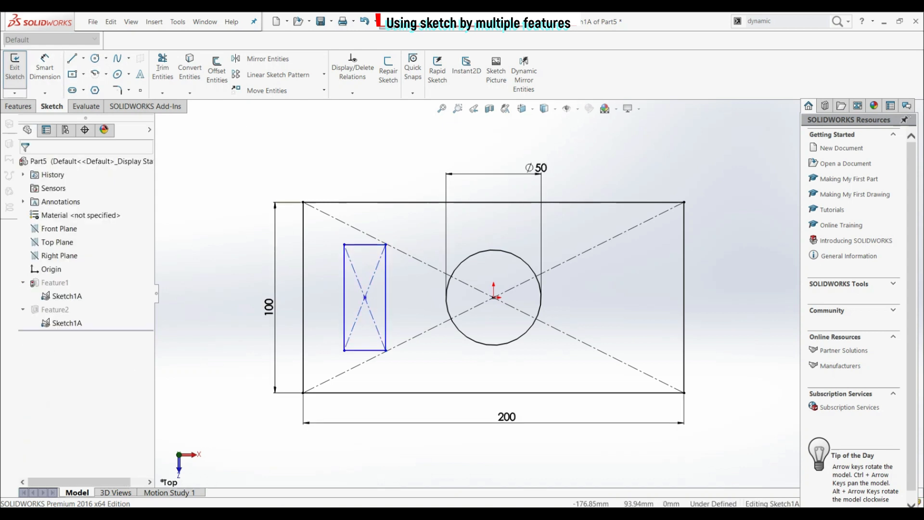
left_click(14, 70)
middle_click_drag(447, 284, 387, 207)
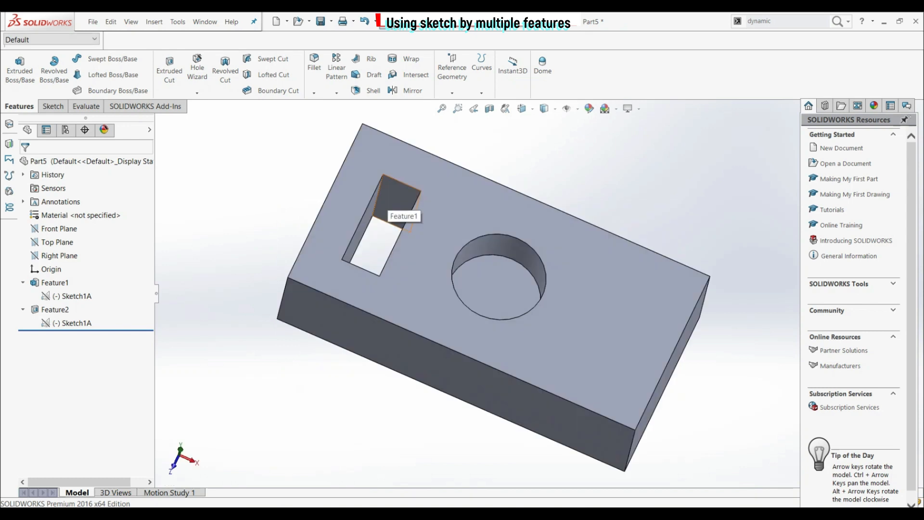
Step: Edit Feature1 and add the small rectangle's region of Sketch1A to its selected contours so the block fills it
left_click(54, 283)
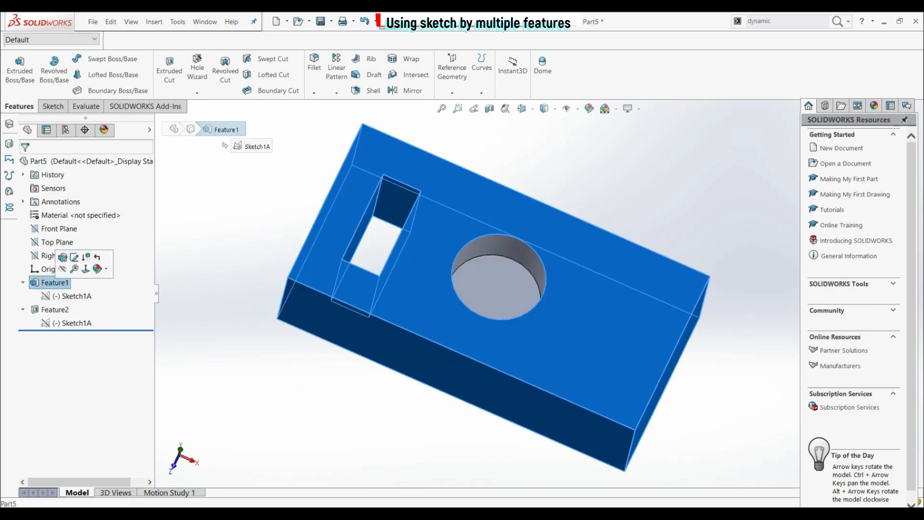
left_click(63, 257)
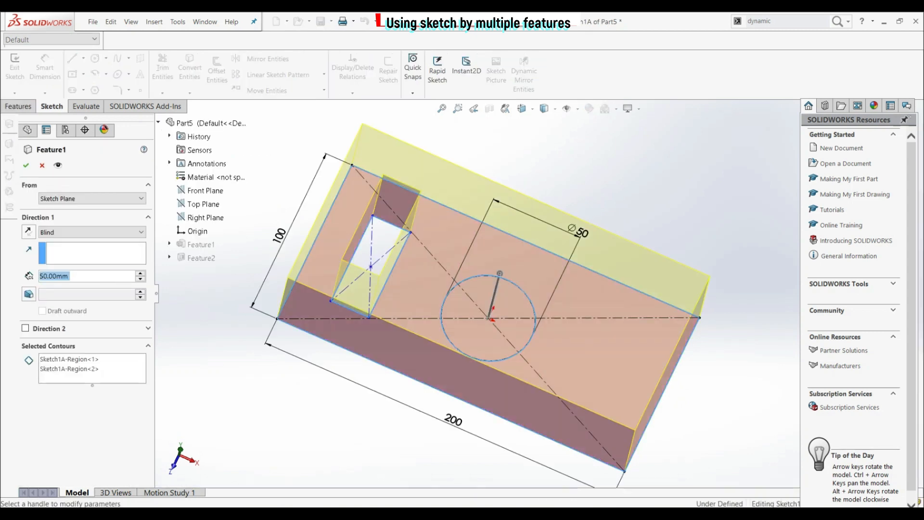
left_click(69, 369)
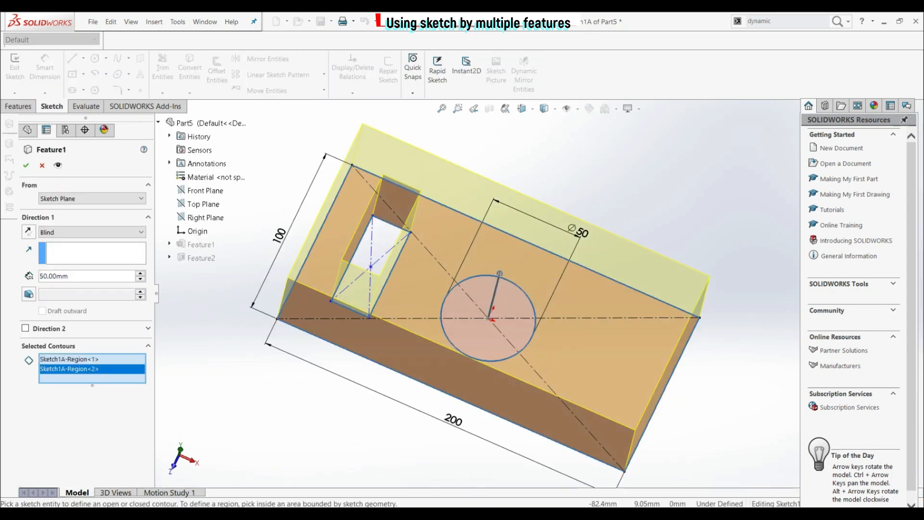
left_click(380, 245)
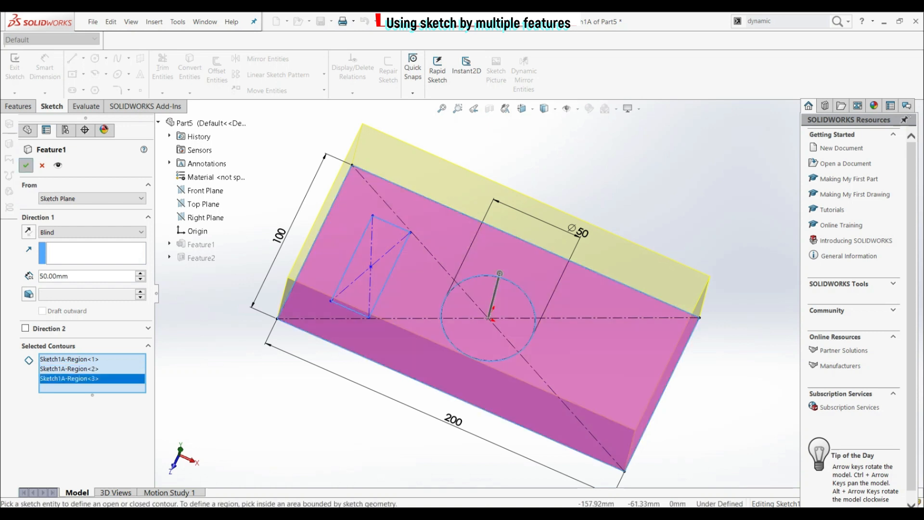
left_click(26, 165)
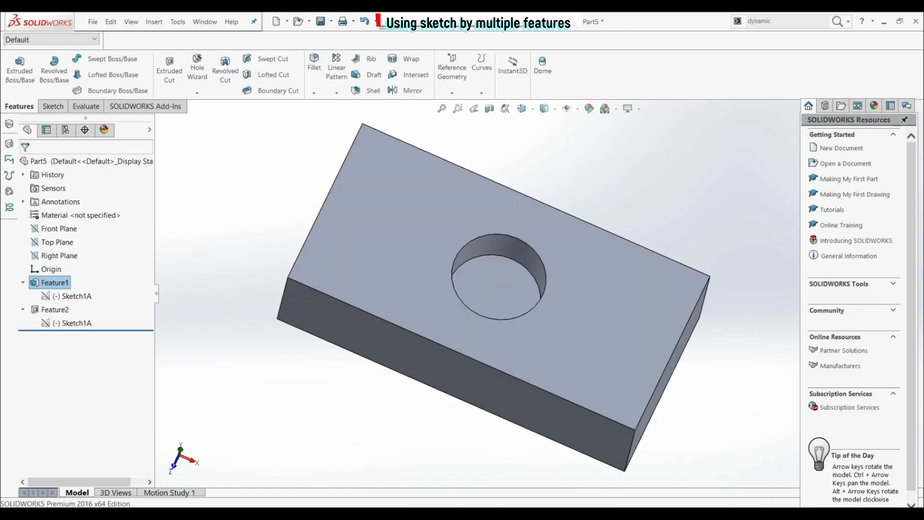
Step: Start an Extruded Boss/Base from the shared Sketch1A and replace its selected contours with only the small rectangle's region
middle_click_drag(481, 269, 484, 303)
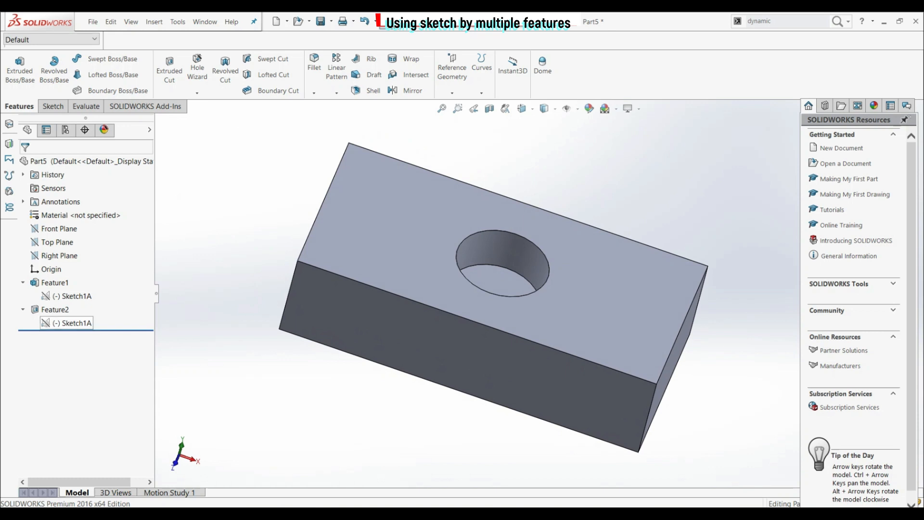
left_click(67, 323)
left_click(67, 296)
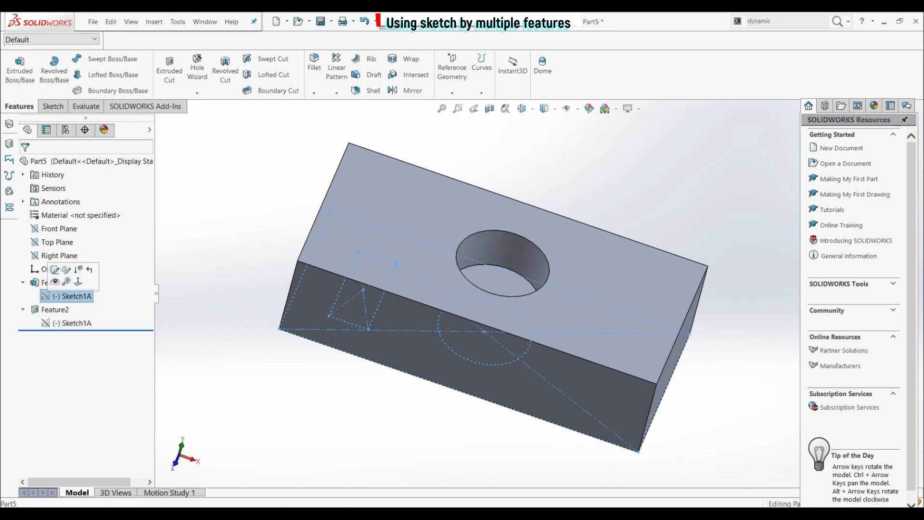
left_click(66, 323)
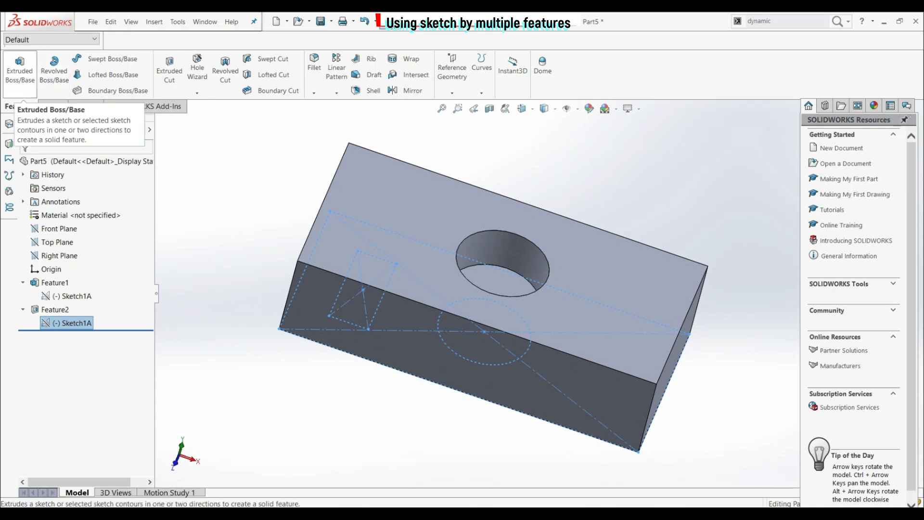
left_click(20, 67)
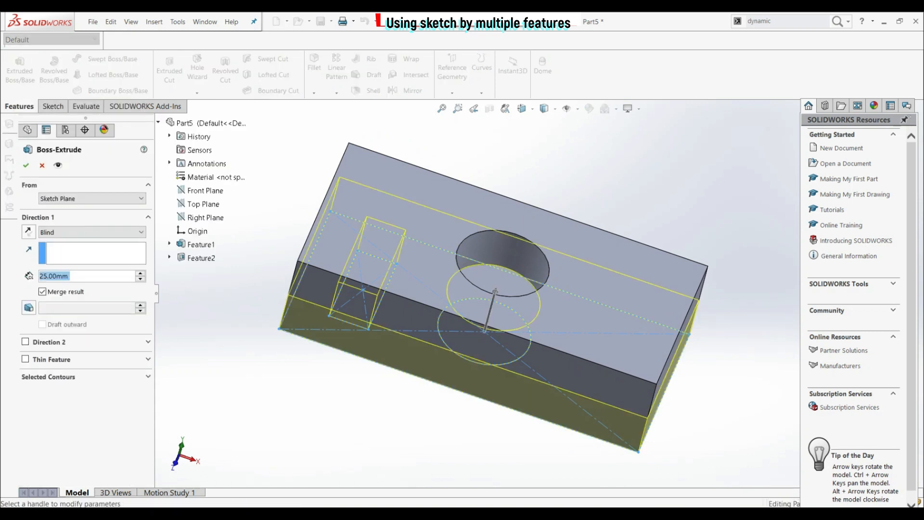
left_click(148, 377)
right_click(70, 390)
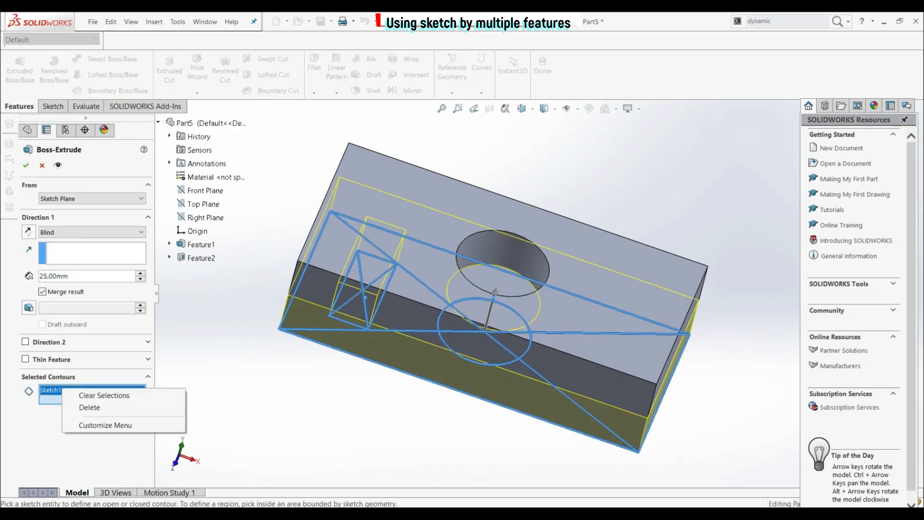
left_click(101, 394)
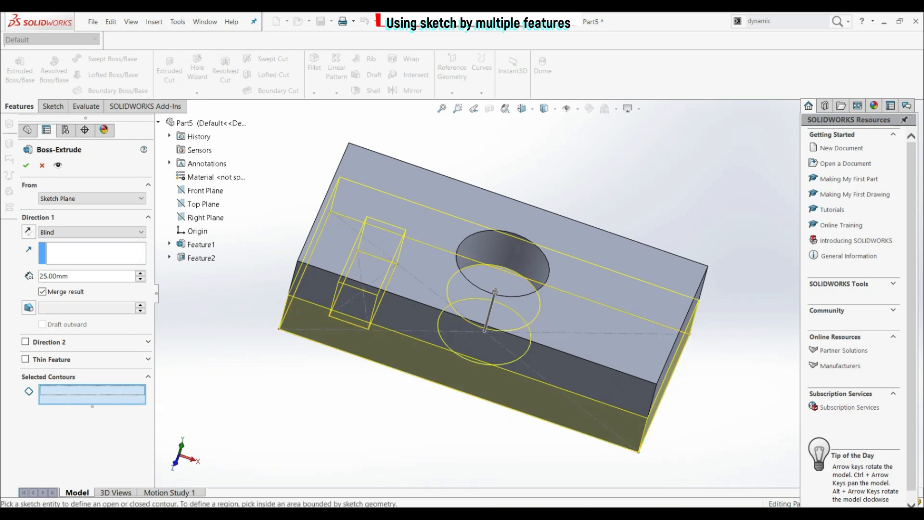
left_click(364, 294)
mouse_move(363, 294)
middle_mouse_down()
mouse_move(371, 255)
mouse_move(370, 285)
middle_mouse_up()
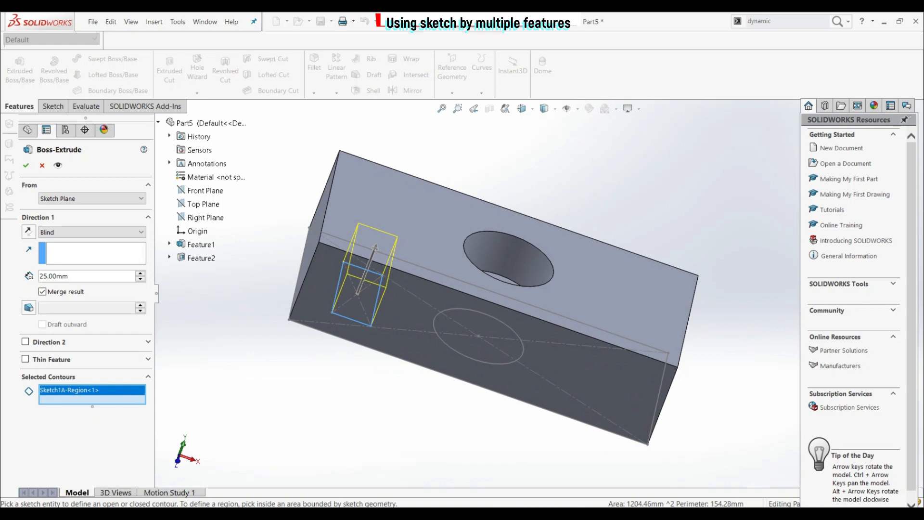
Step: Extrude the small rectangle region upward through the block to a blind depth of 100 mm
left_click_drag(375, 247, 423, 123)
type("100")
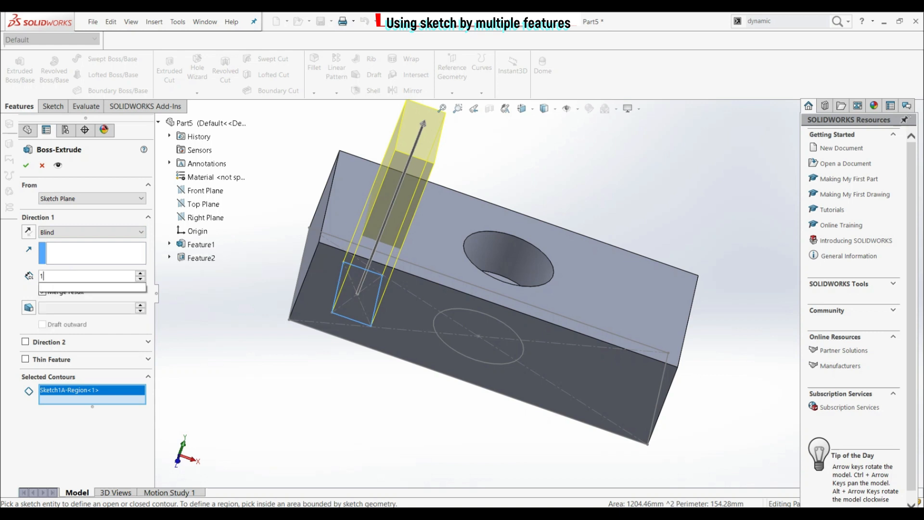
key("Return")
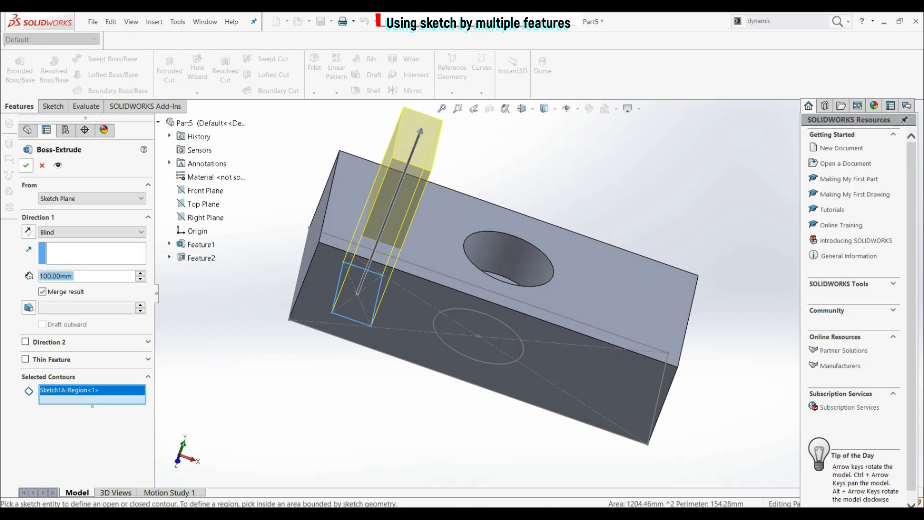
left_click(26, 165)
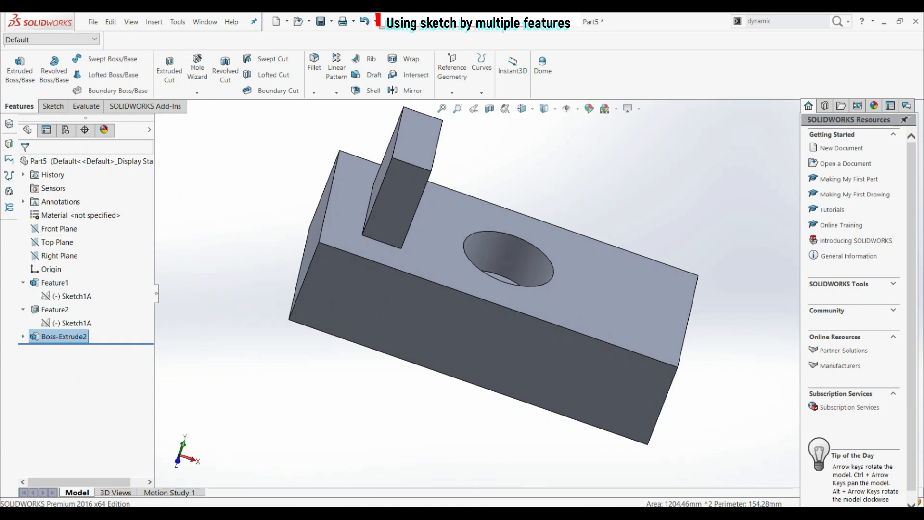
Step: Expand the new boss extrude, select the sketch beneath it and inspect that sketch on the model
left_click(23, 336)
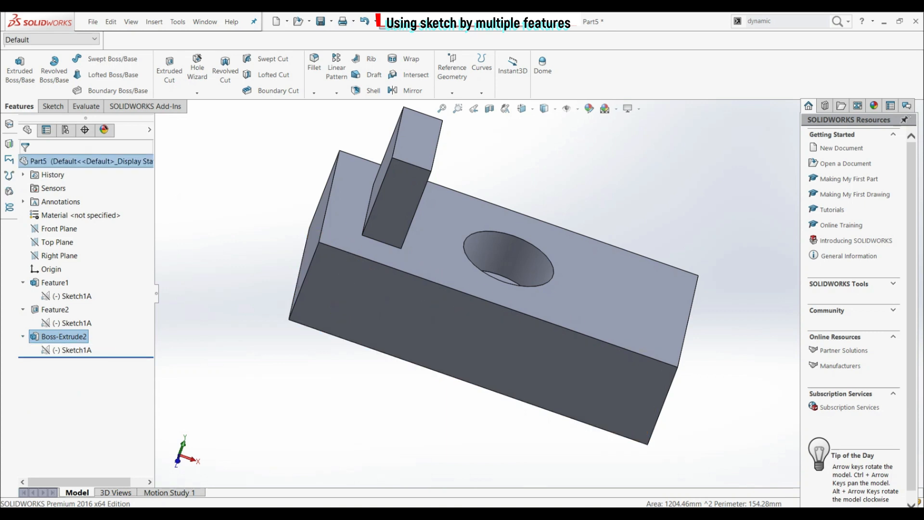
left_click(72, 350)
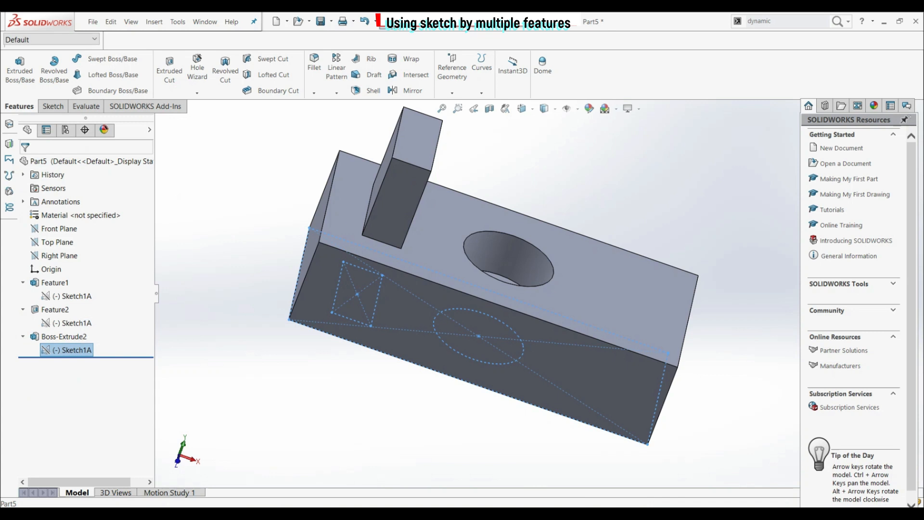
middle_click_drag(534, 294, 493, 361)
scroll(494, 363, "up", 2)
scroll(575, 154, "down", 2)
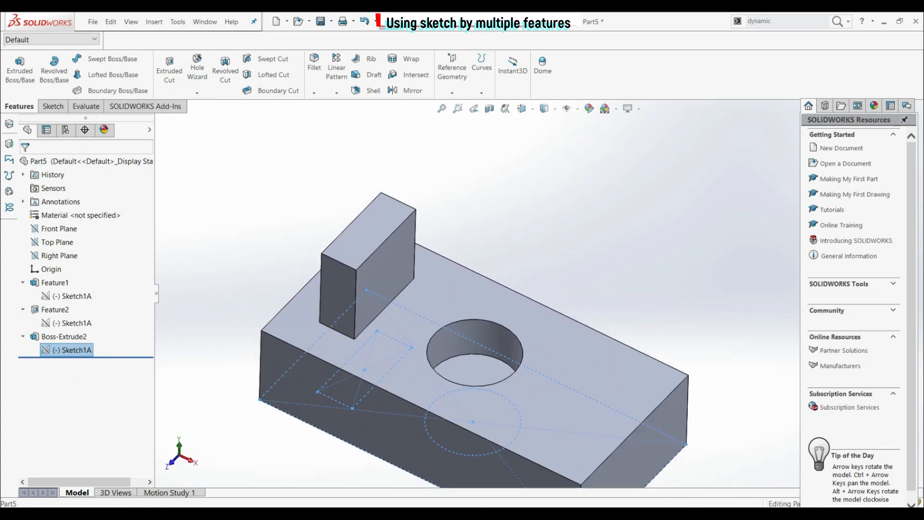